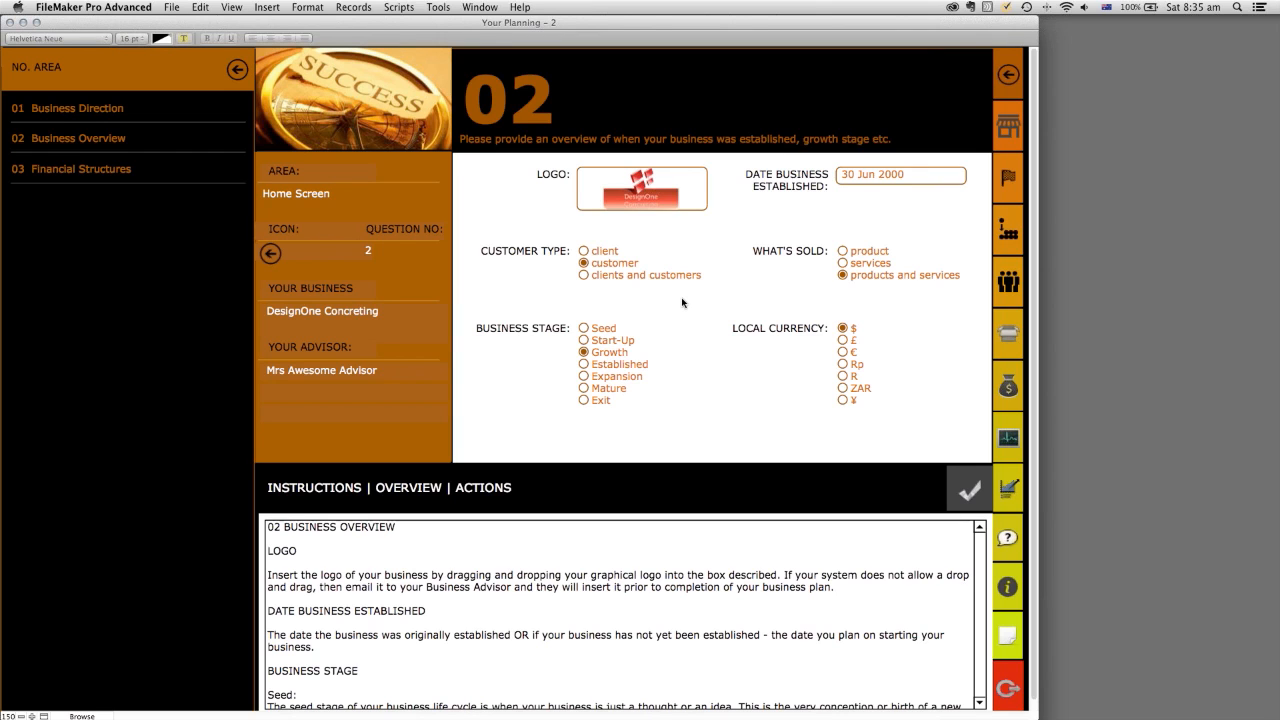
Step: Set what the business sells to services in the Business Overview
left_click(845, 264)
left_click(843, 251)
left_click(845, 264)
Step: Try Start-Up as the business stage, review the stage definitions in the instructions, and set the stage to Seed
left_click(584, 340)
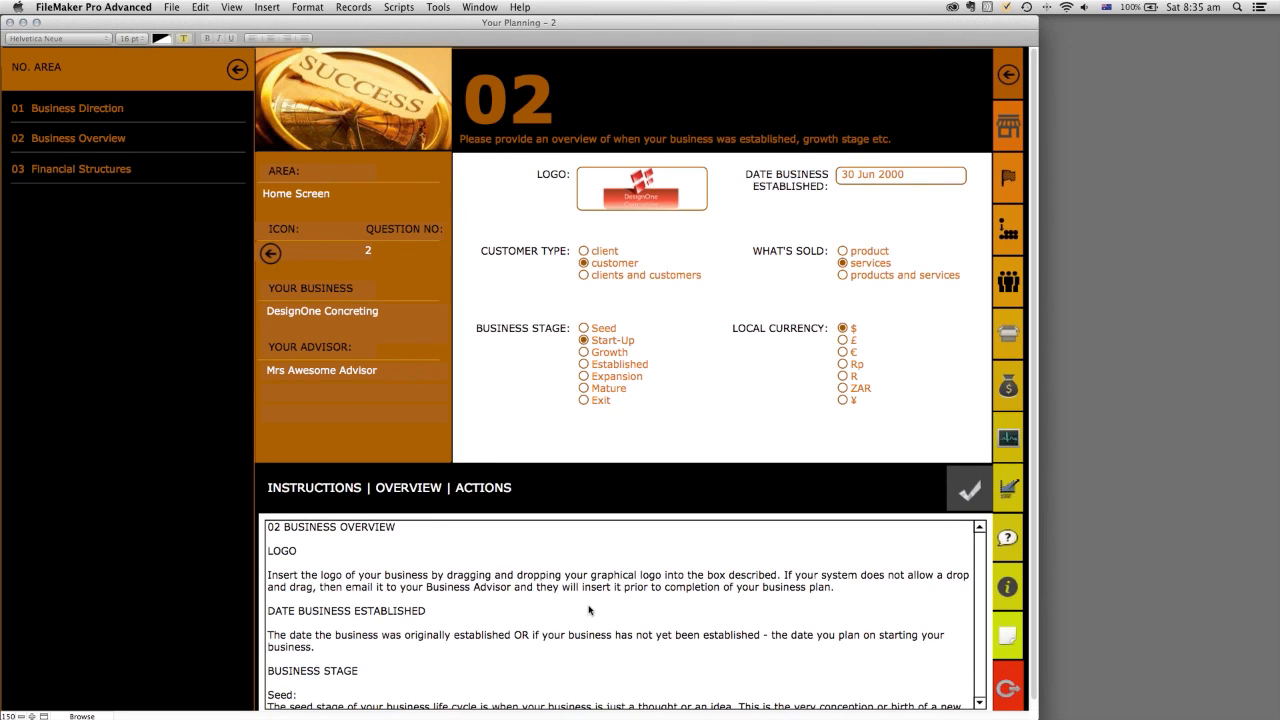
scroll(750, 600, "down", 1)
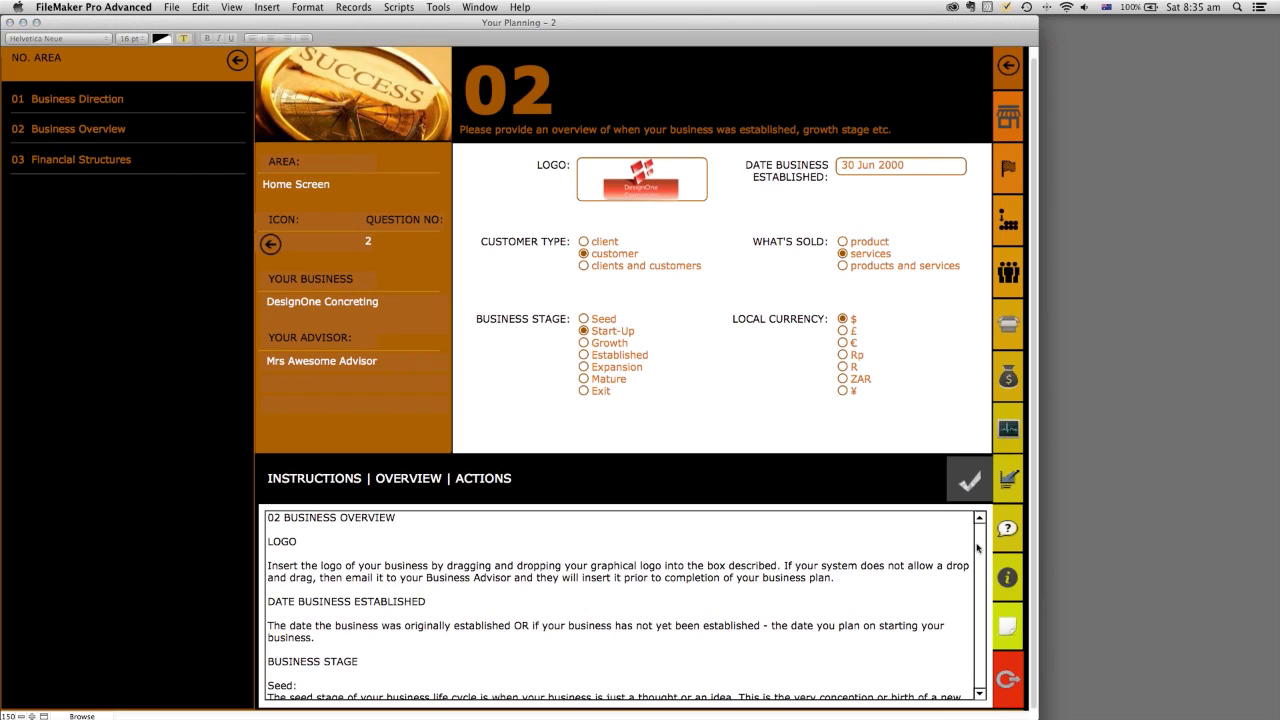
left_click(984, 580)
scroll(979, 574, "down", 5)
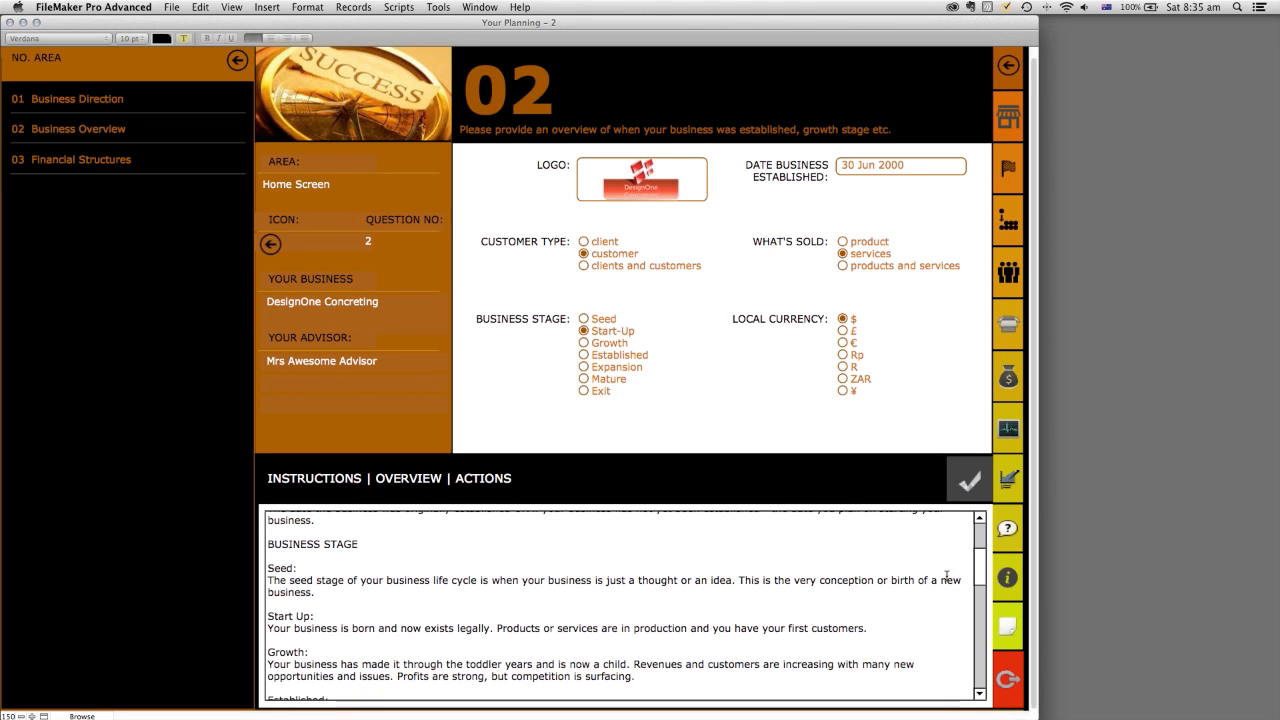
left_click_drag(978, 580, 979, 532)
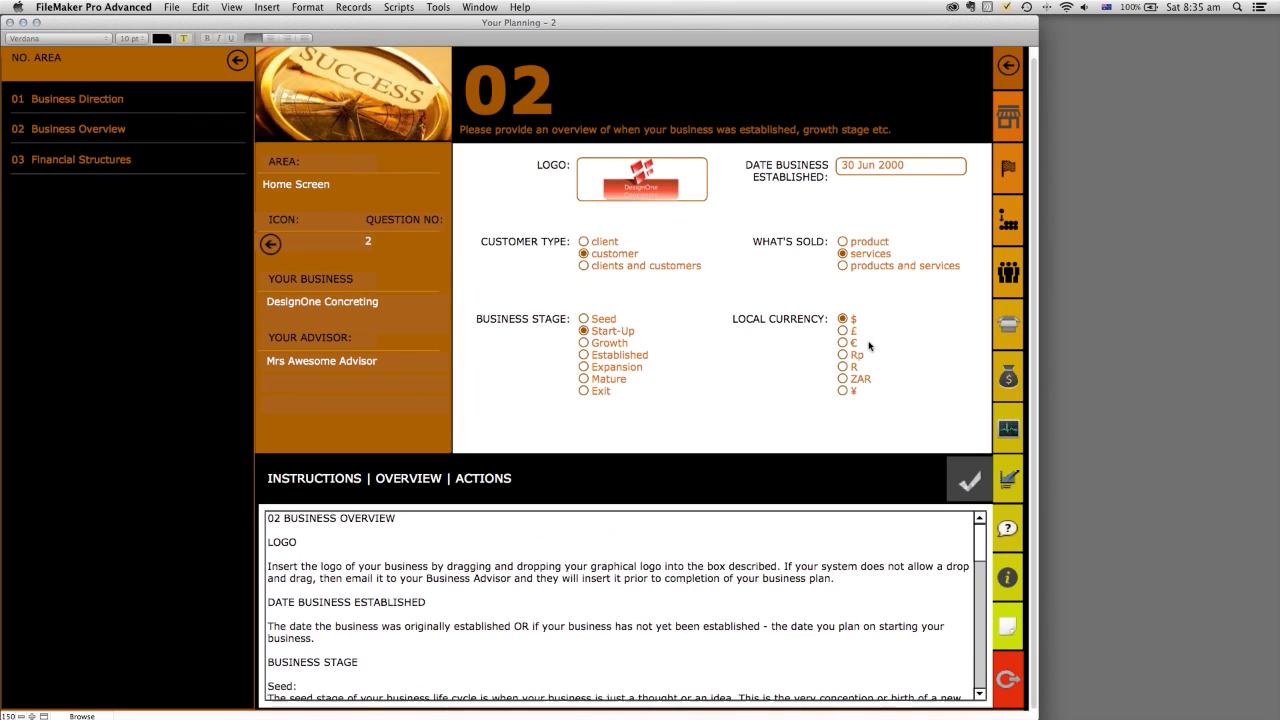
left_click(583, 318)
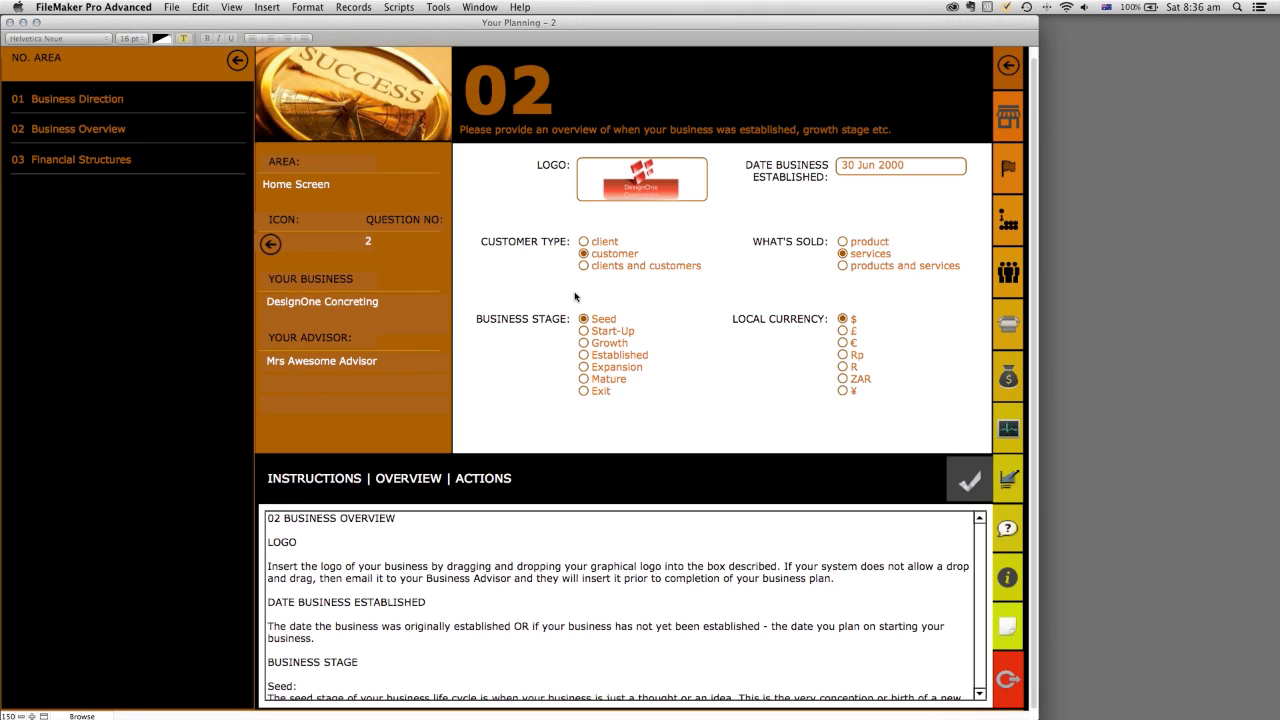
Step: Open the Financial Structures question, try 31 December as the fiscal year end, and set it back to 30 June
left_click(35, 161)
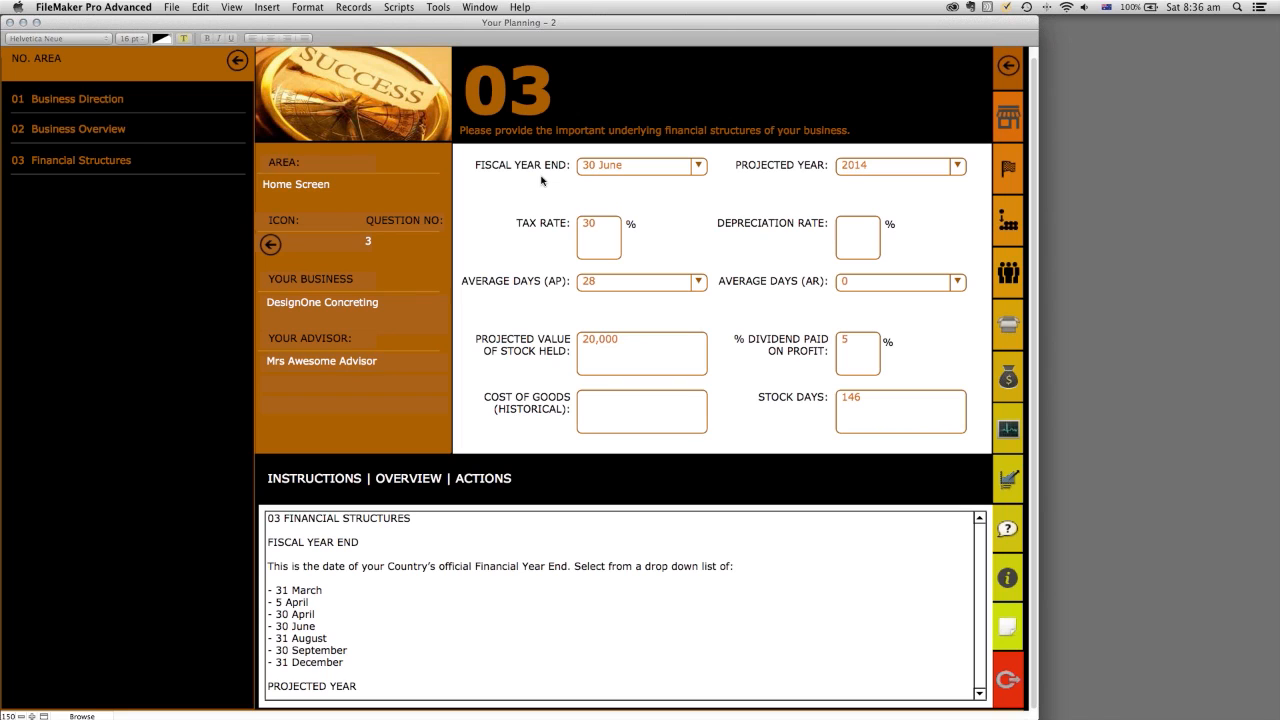
left_click(698, 166)
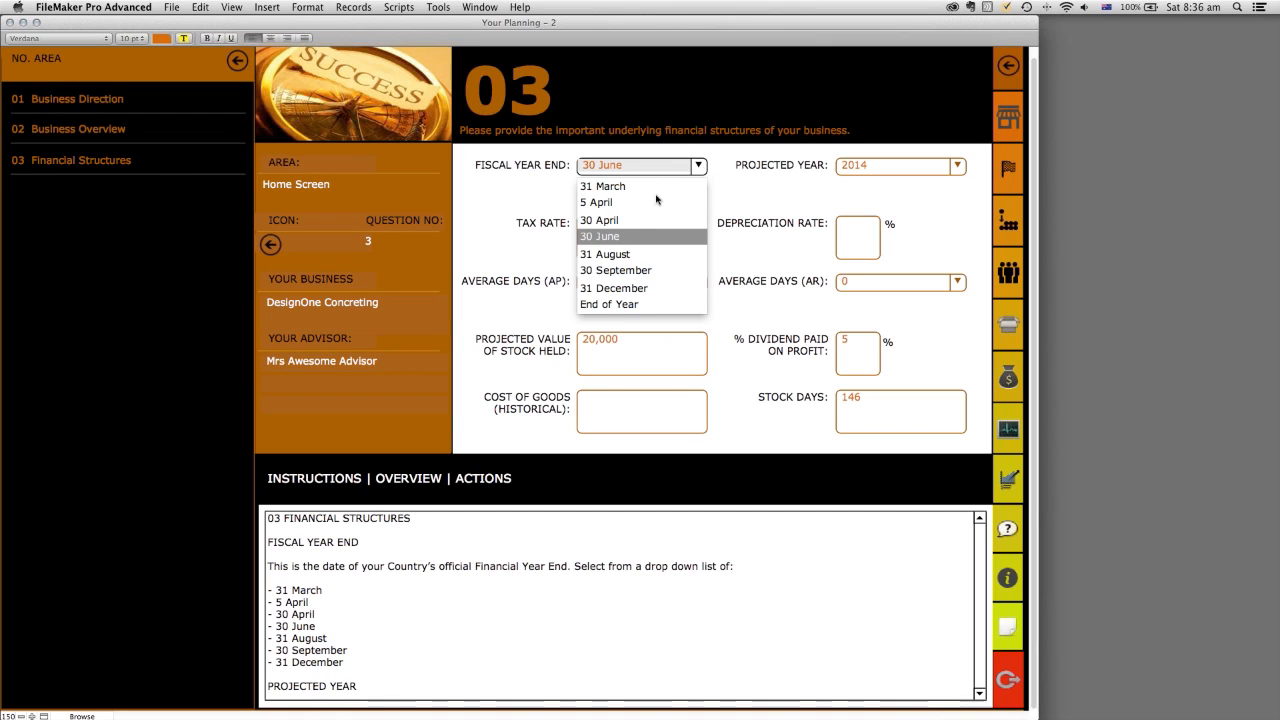
left_click(699, 166)
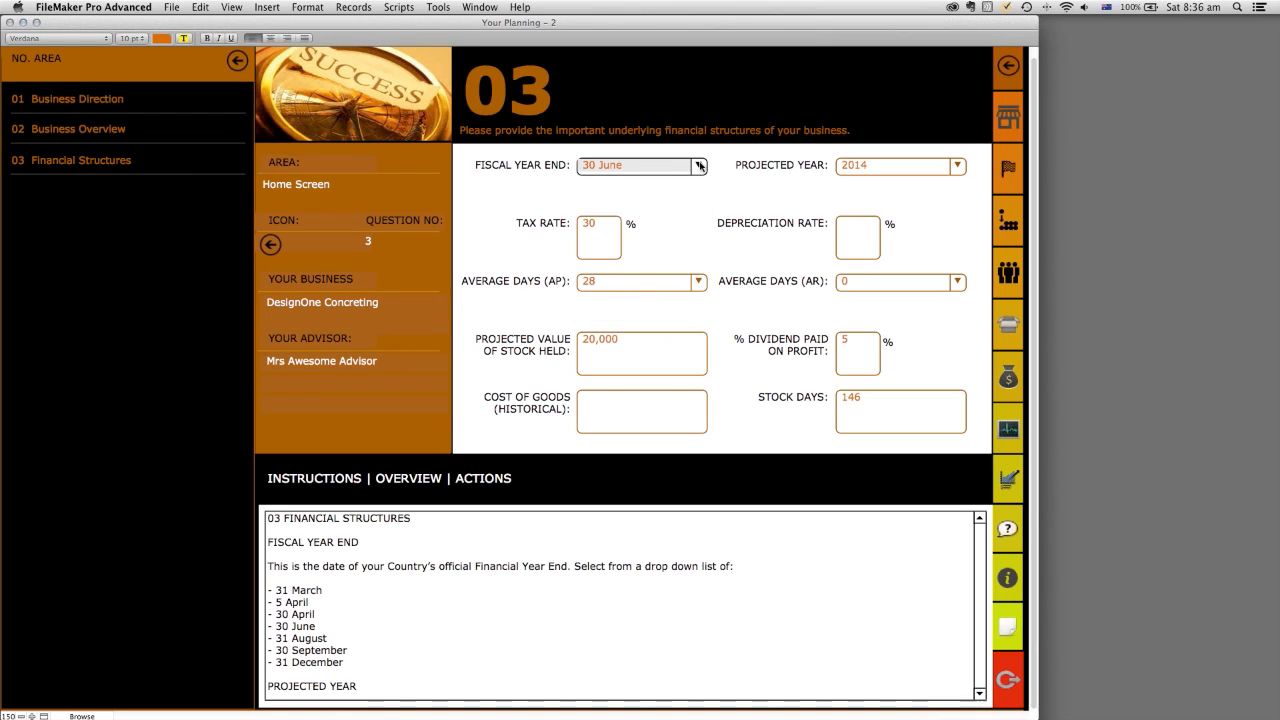
left_click(699, 166)
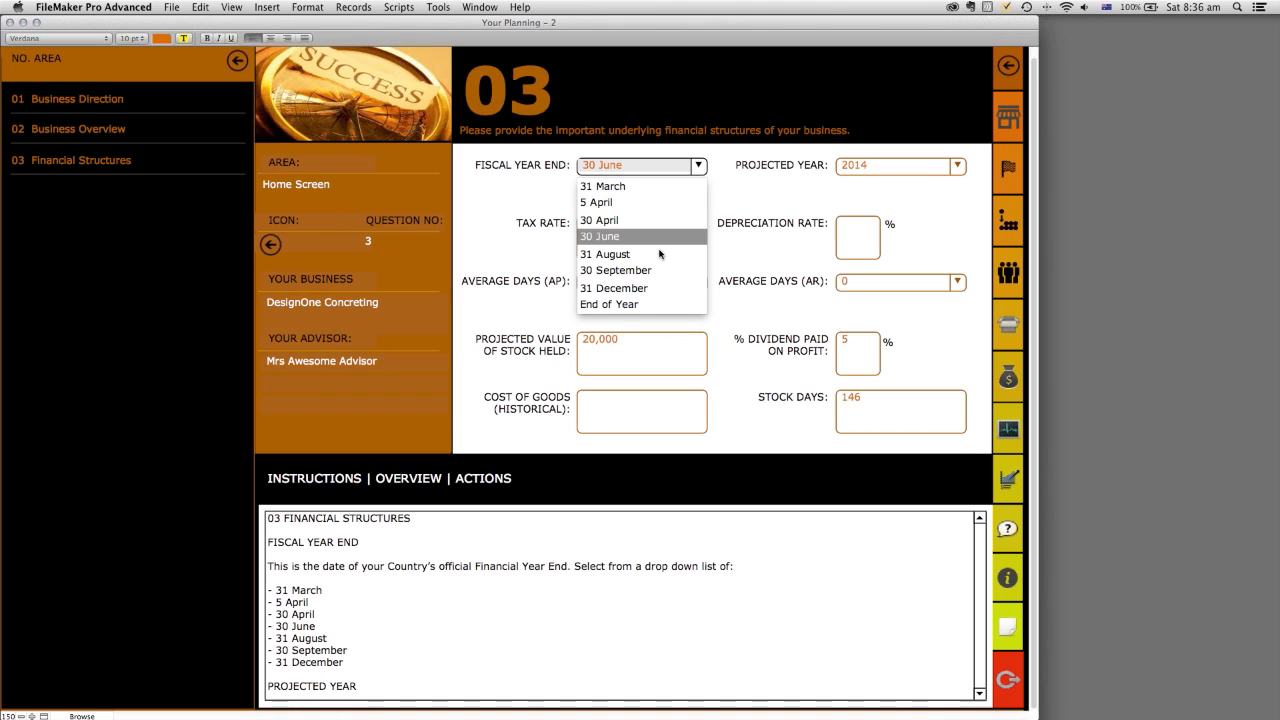
left_click(677, 288)
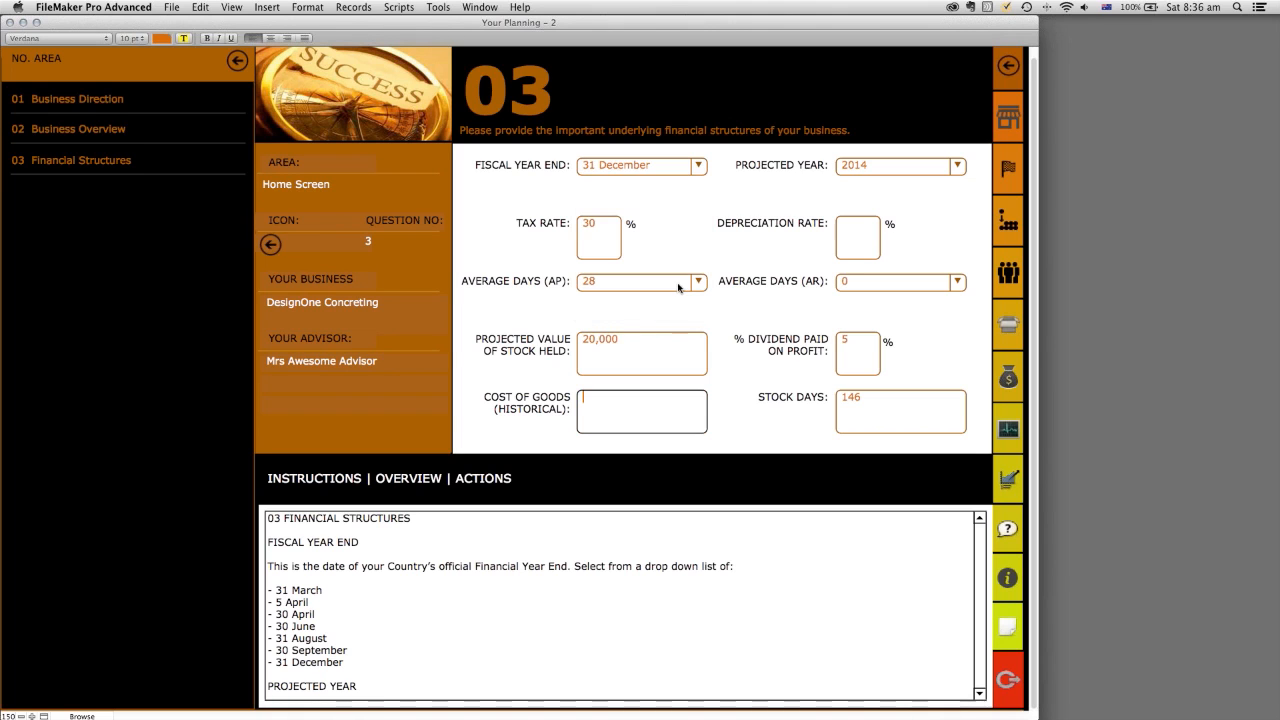
left_click(697, 166)
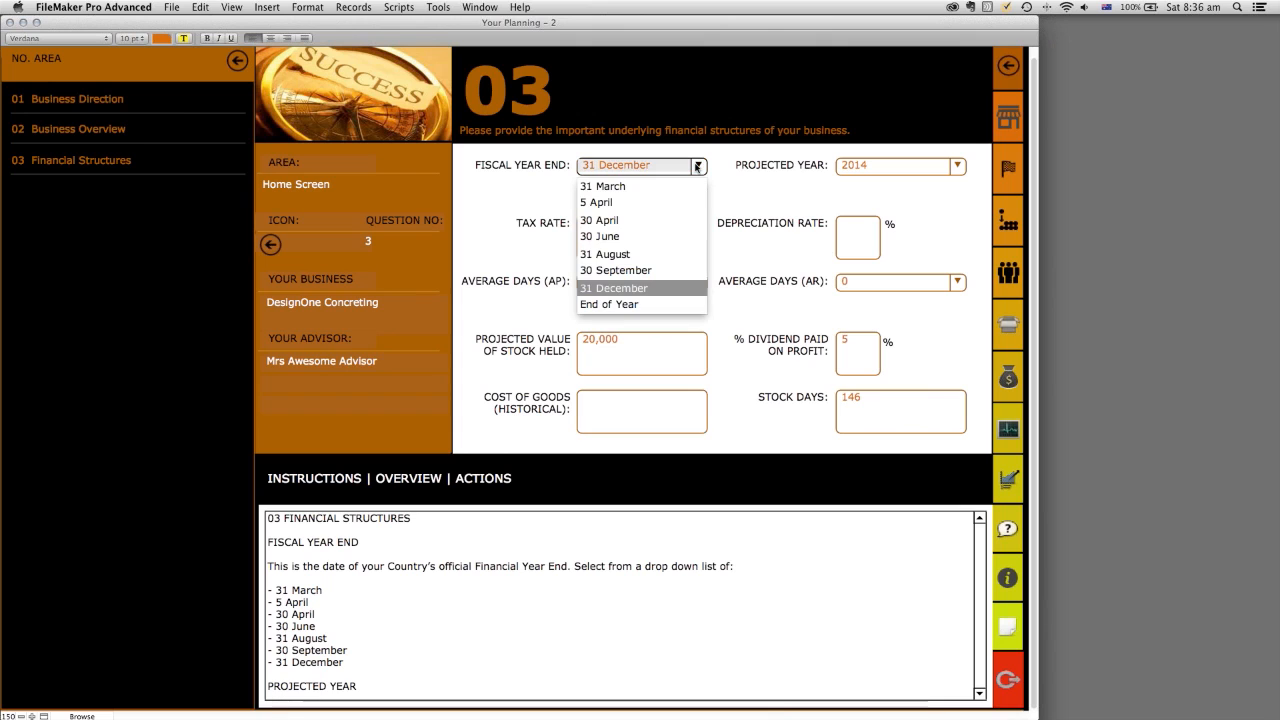
left_click(620, 237)
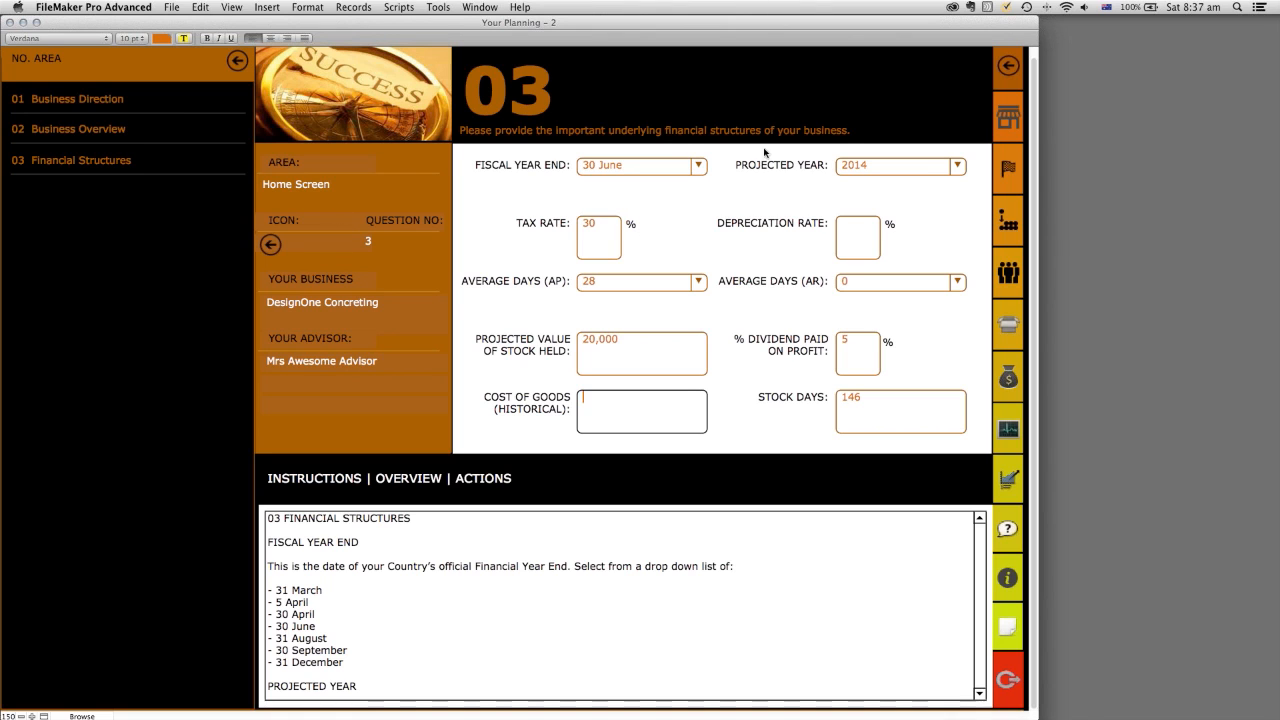
Step: Set the projected year to 2015 and activate the depreciation rate field
left_click(958, 166)
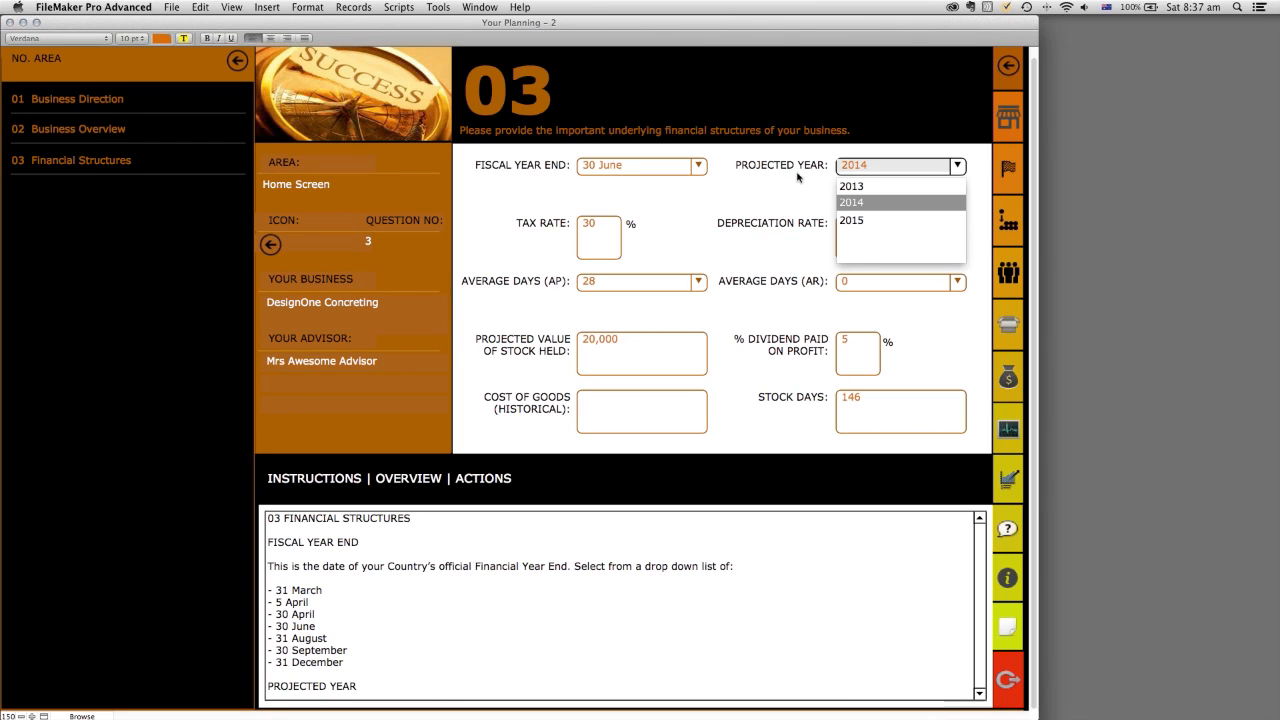
left_click(853, 220)
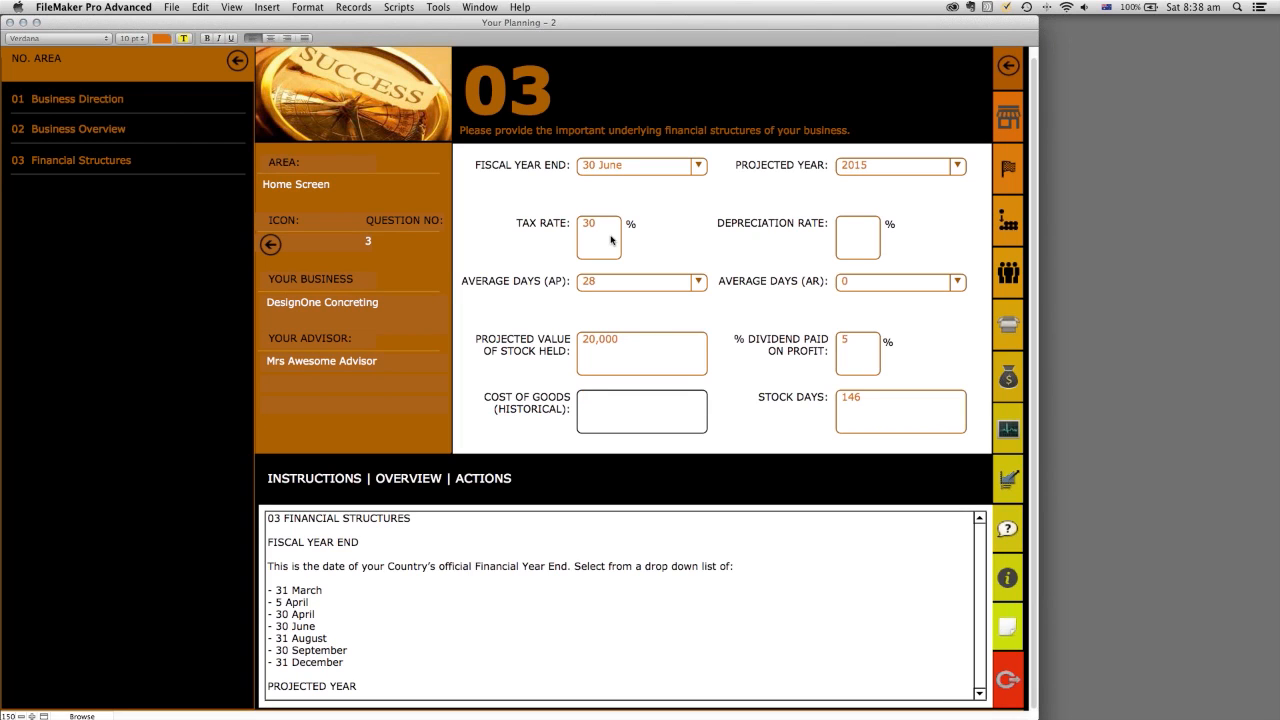
left_click(849, 234)
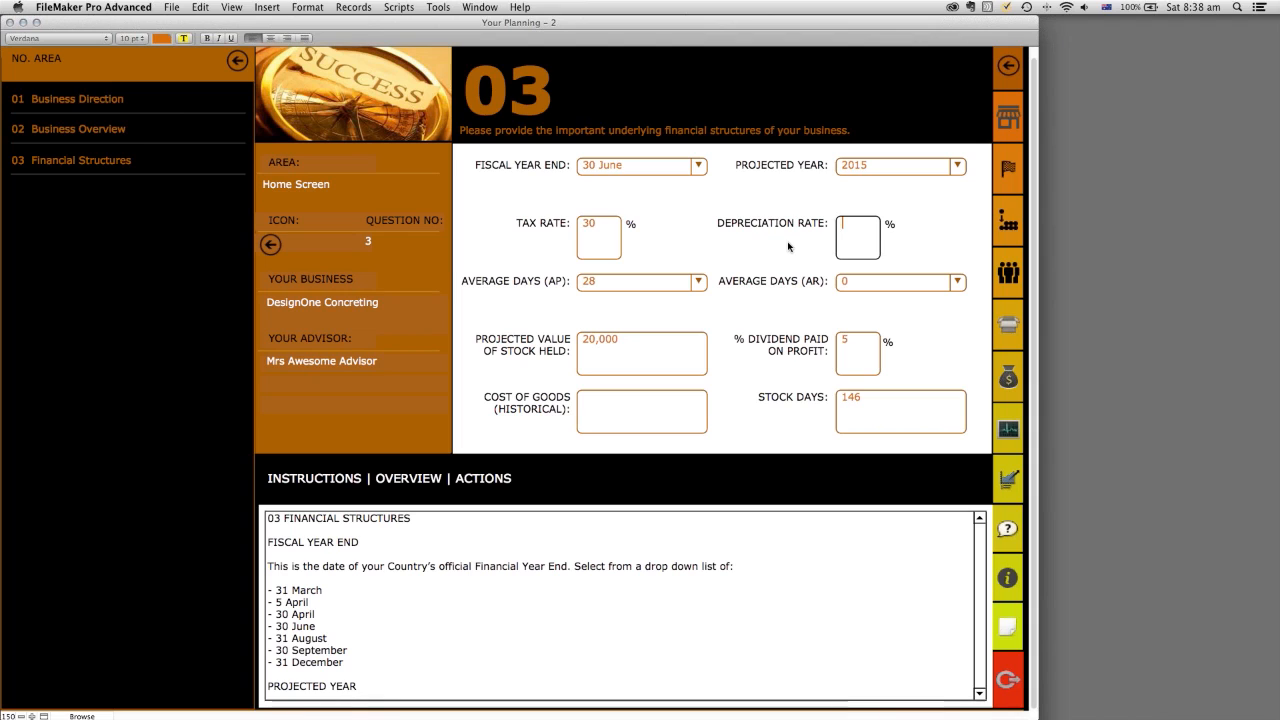
Step: Set the average days to 14 for accounts payable (AP) and 28 for accounts receivable (AR)
left_click(704, 286)
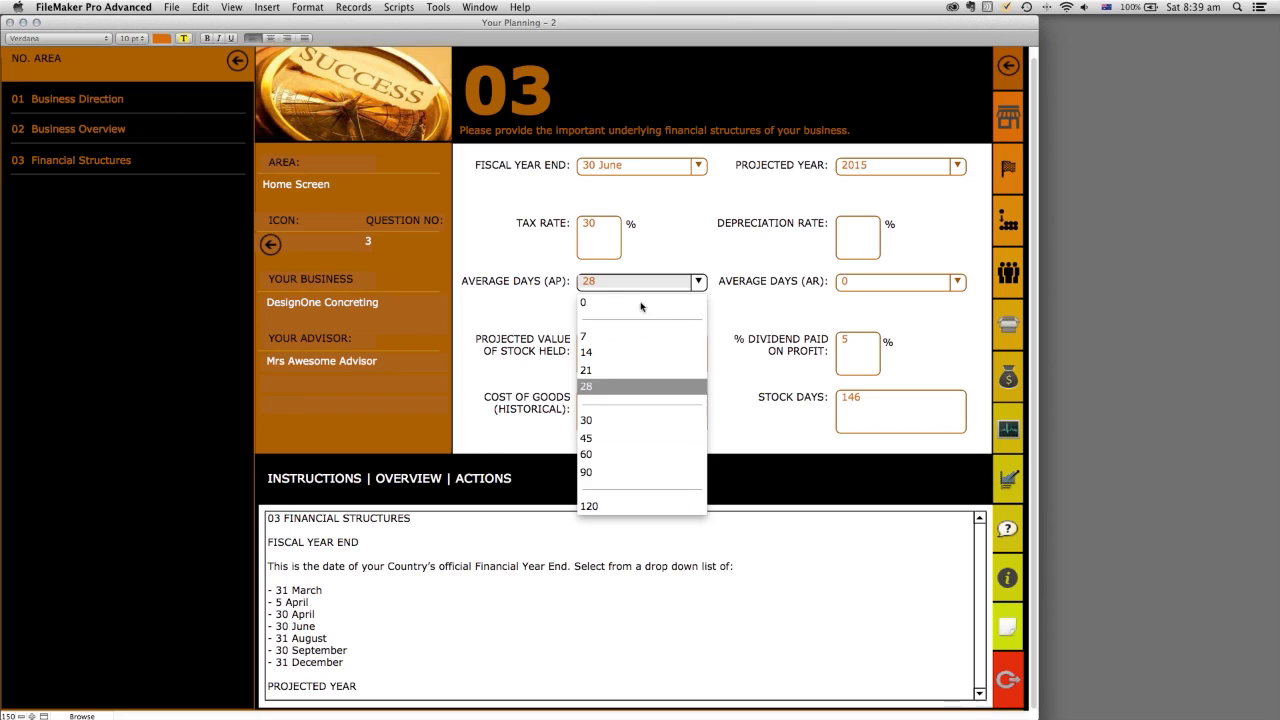
left_click(688, 302)
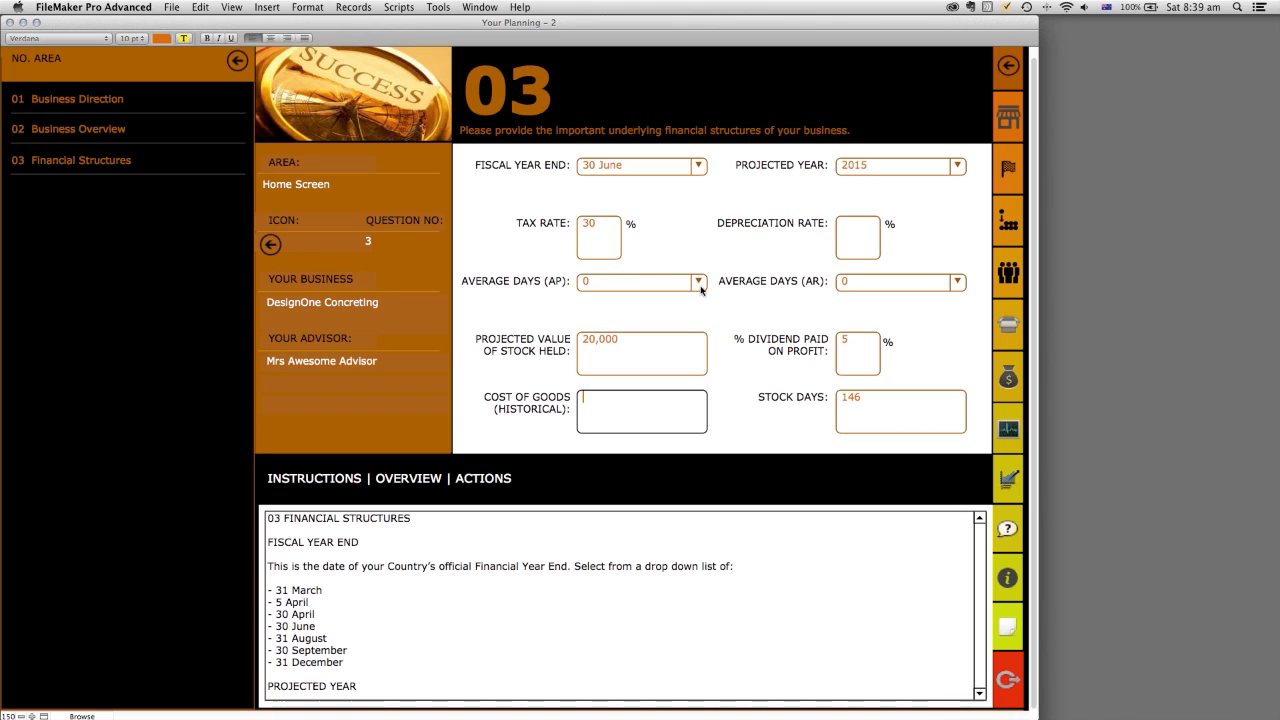
left_click(700, 290)
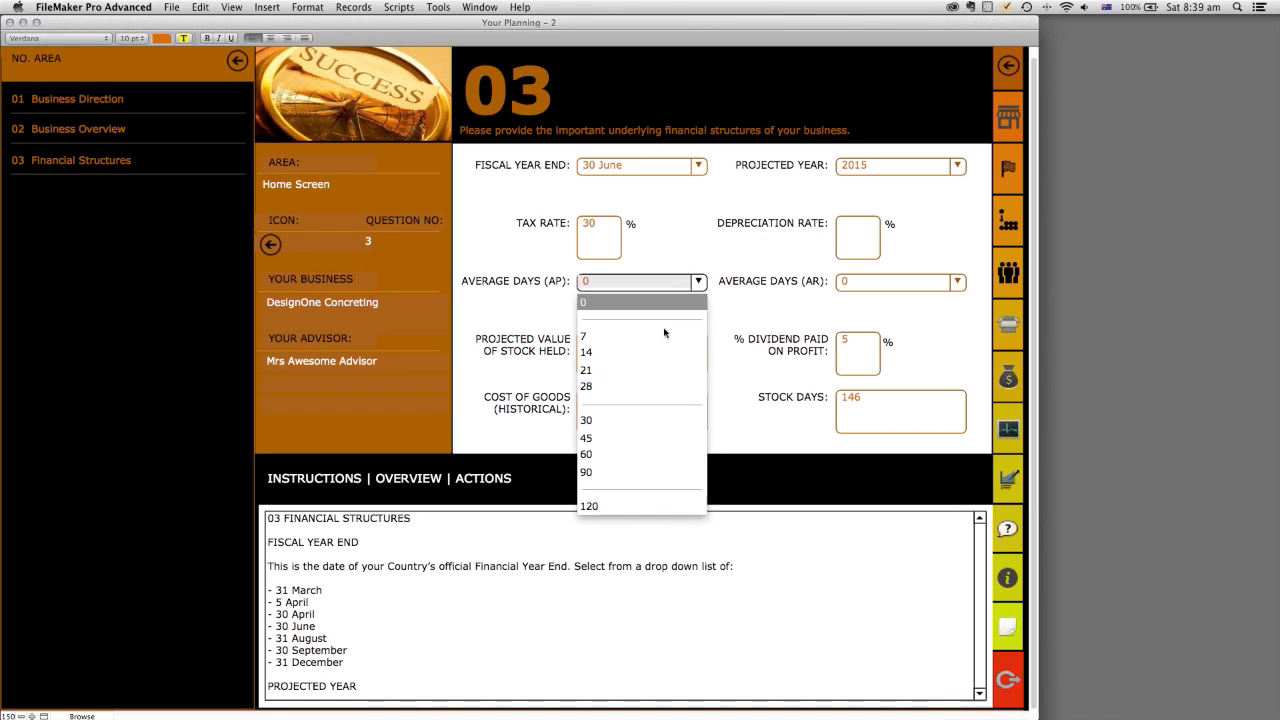
left_click(607, 420)
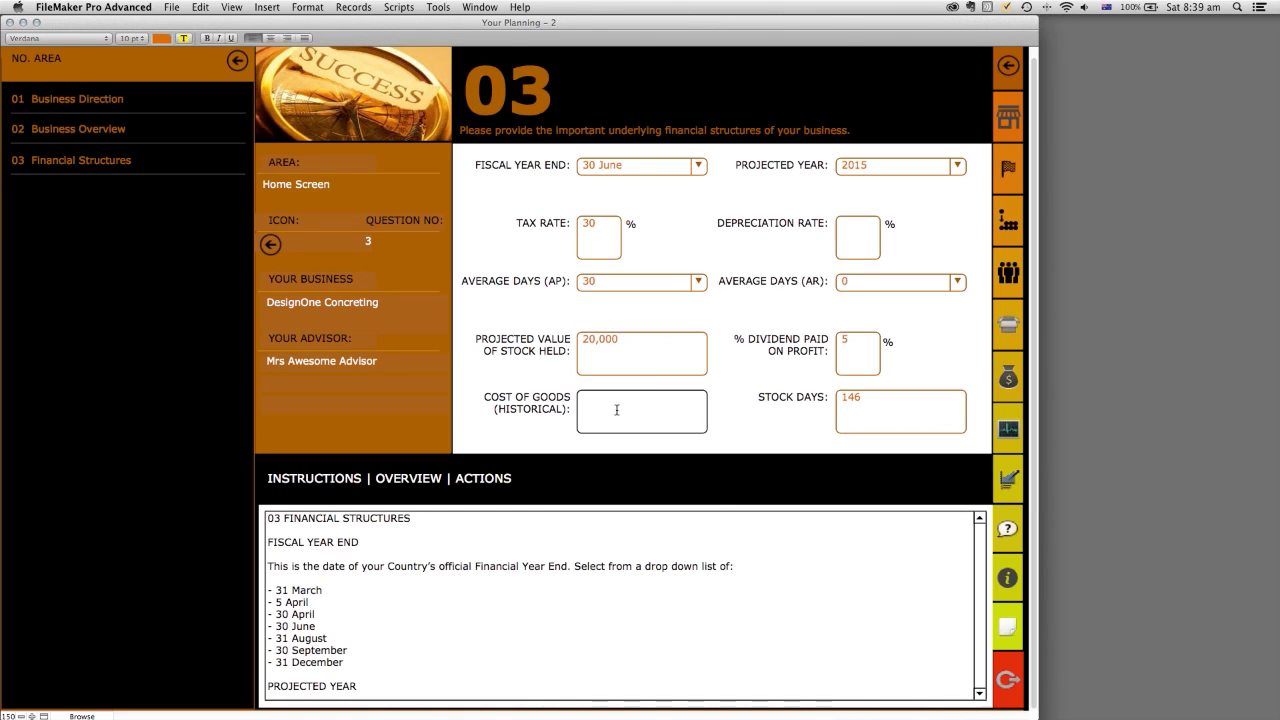
left_click(698, 282)
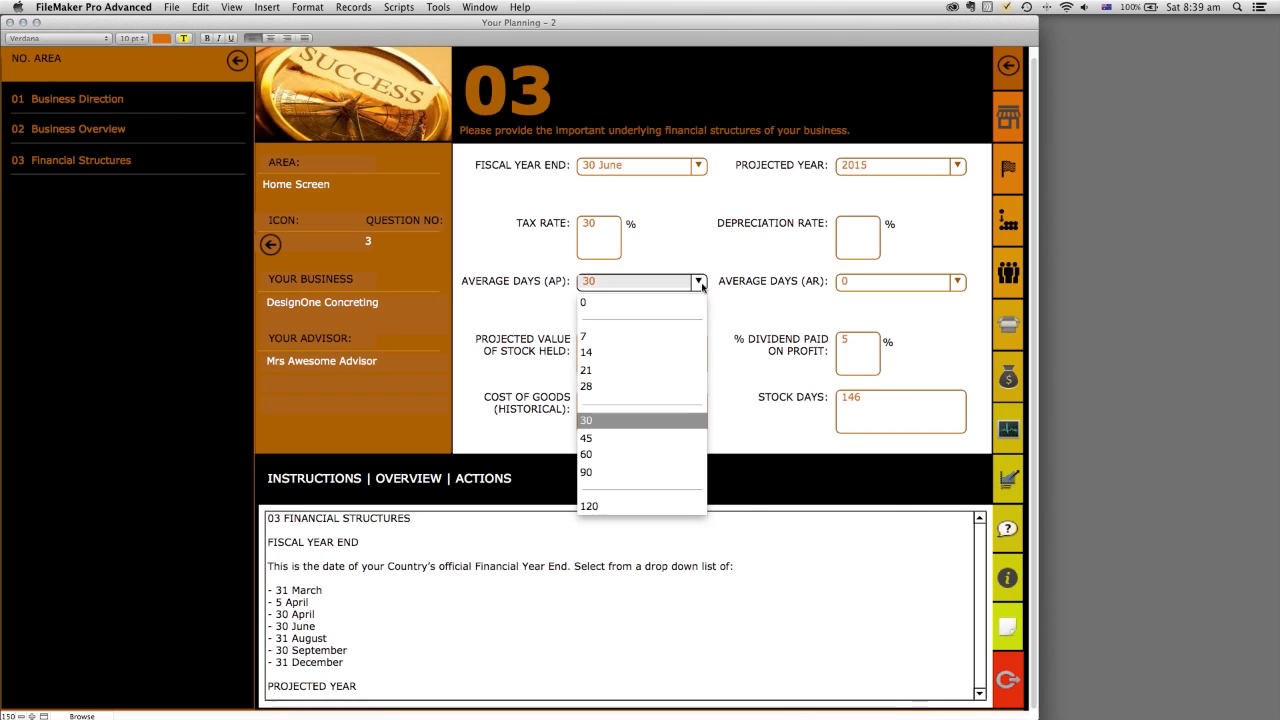
left_click(592, 352)
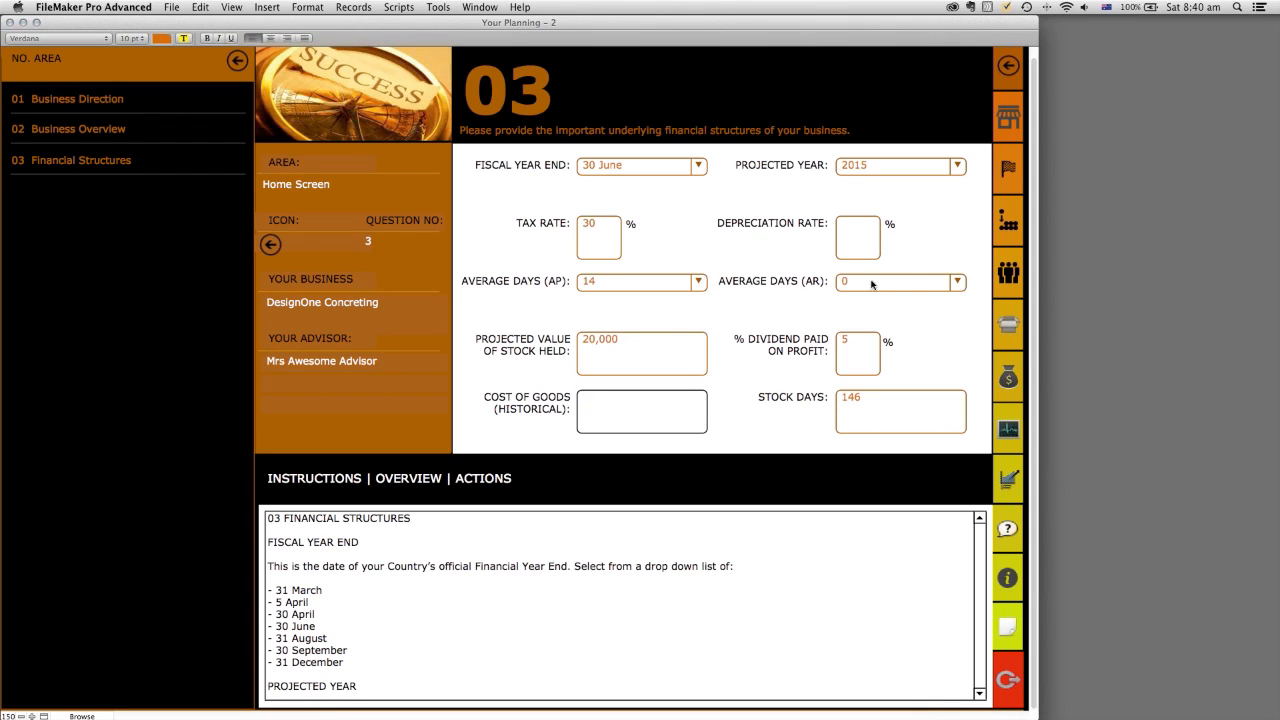
left_click(958, 283)
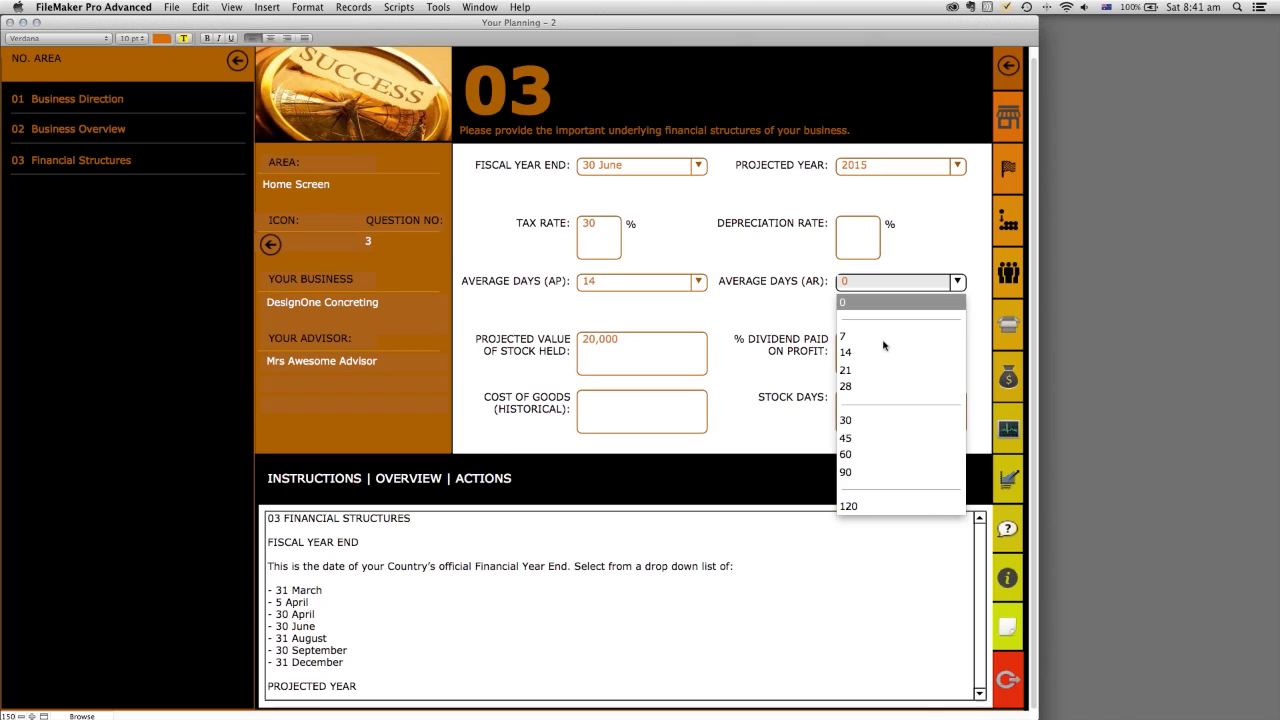
left_click(858, 386)
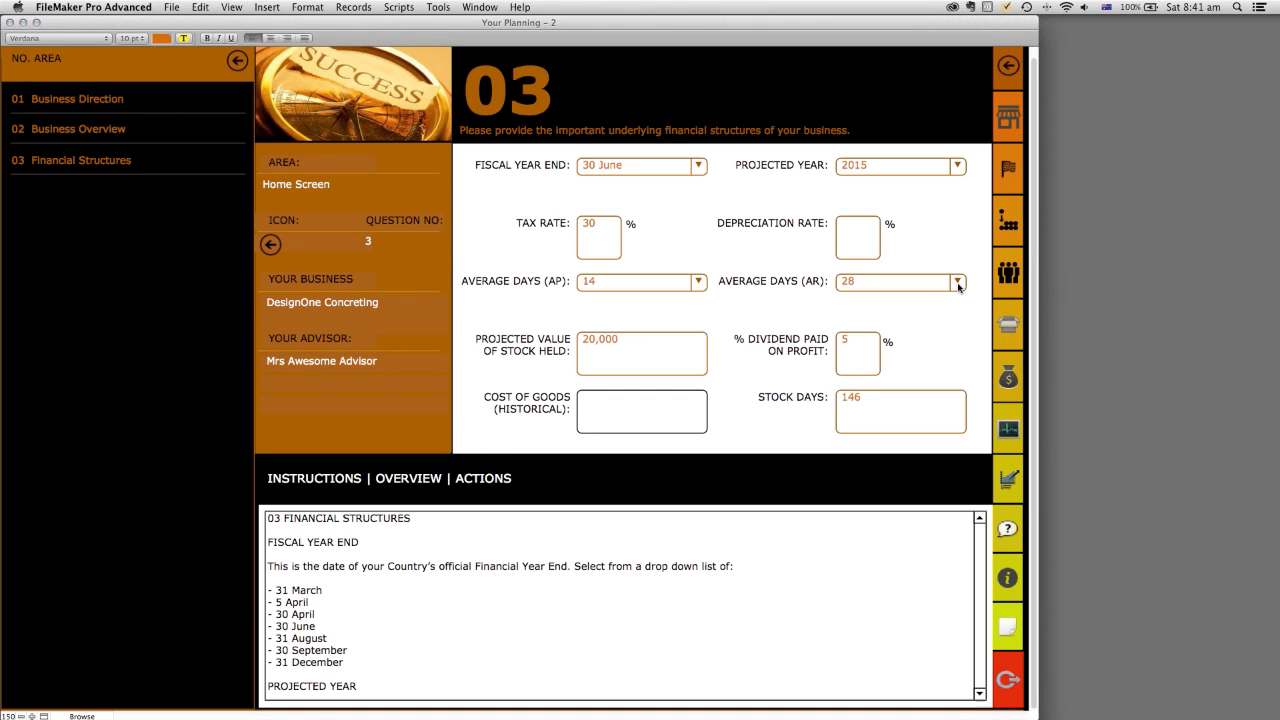
Step: Review the fields for projected value of stock held, dividend paid on profit, stock days and historical cost of goods
left_click(681, 348)
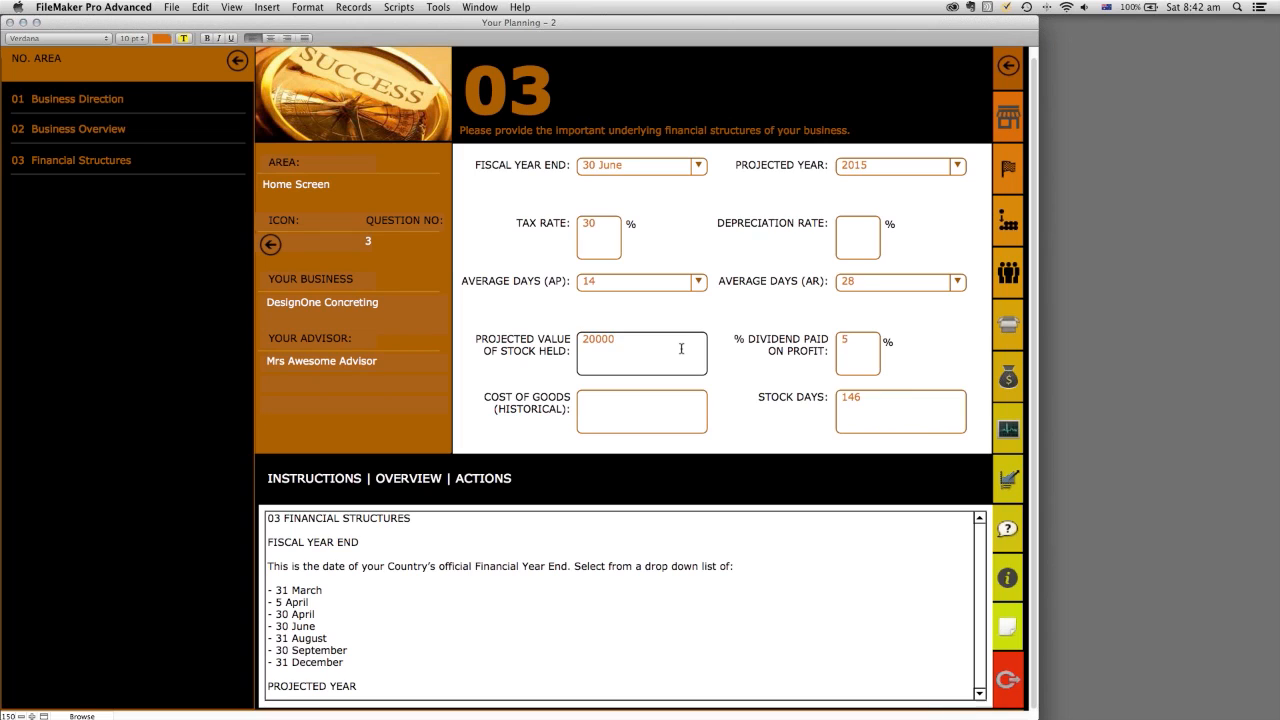
left_click(681, 319)
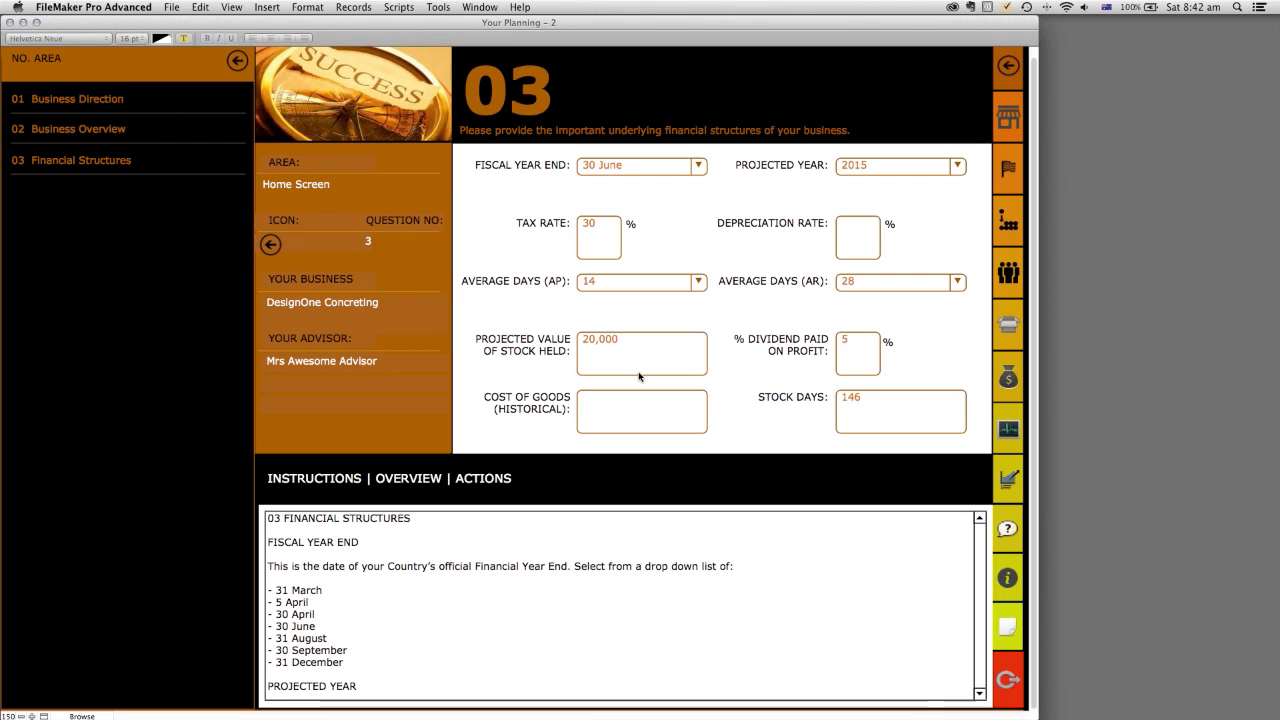
left_click(868, 351)
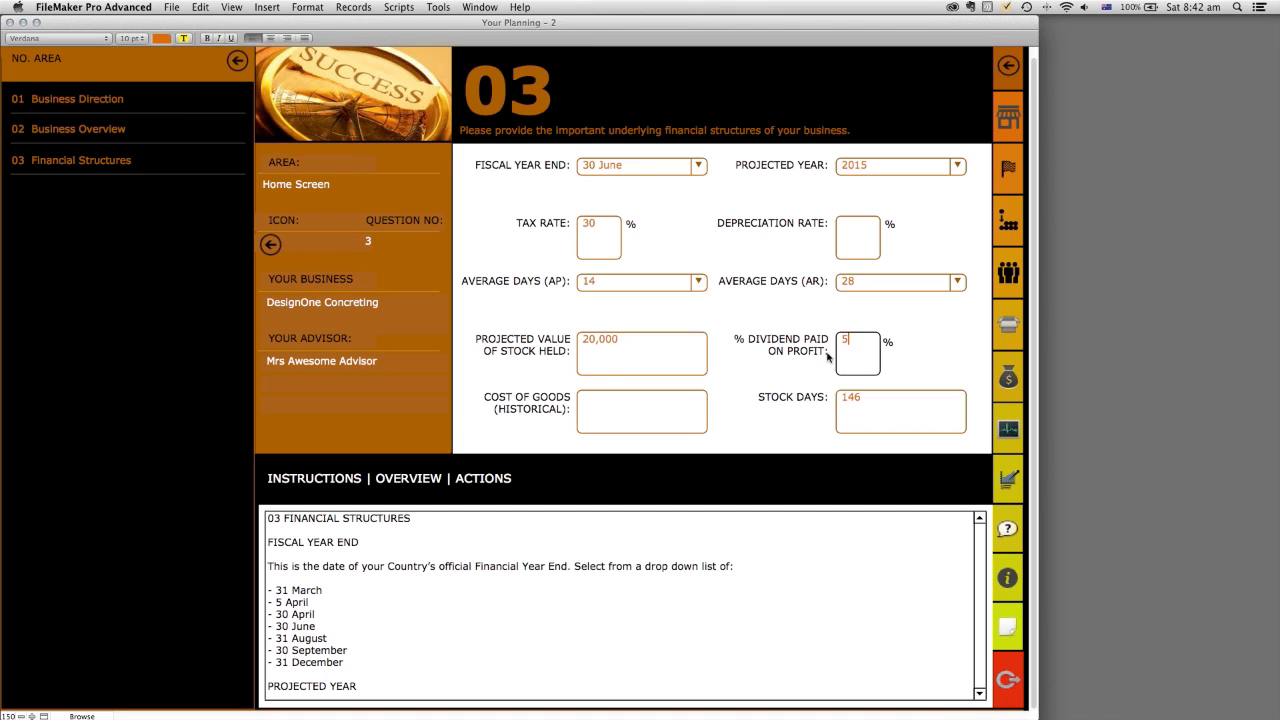
left_click(882, 440)
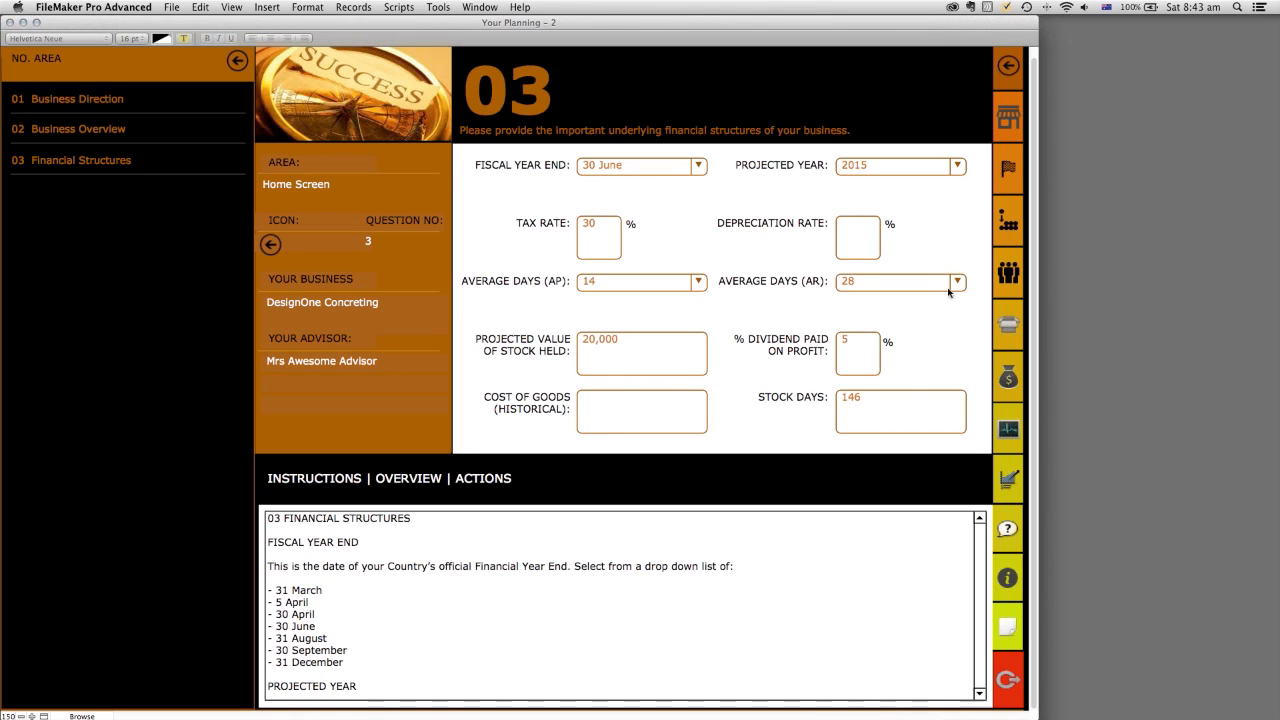
left_click(913, 402)
left_click(617, 402)
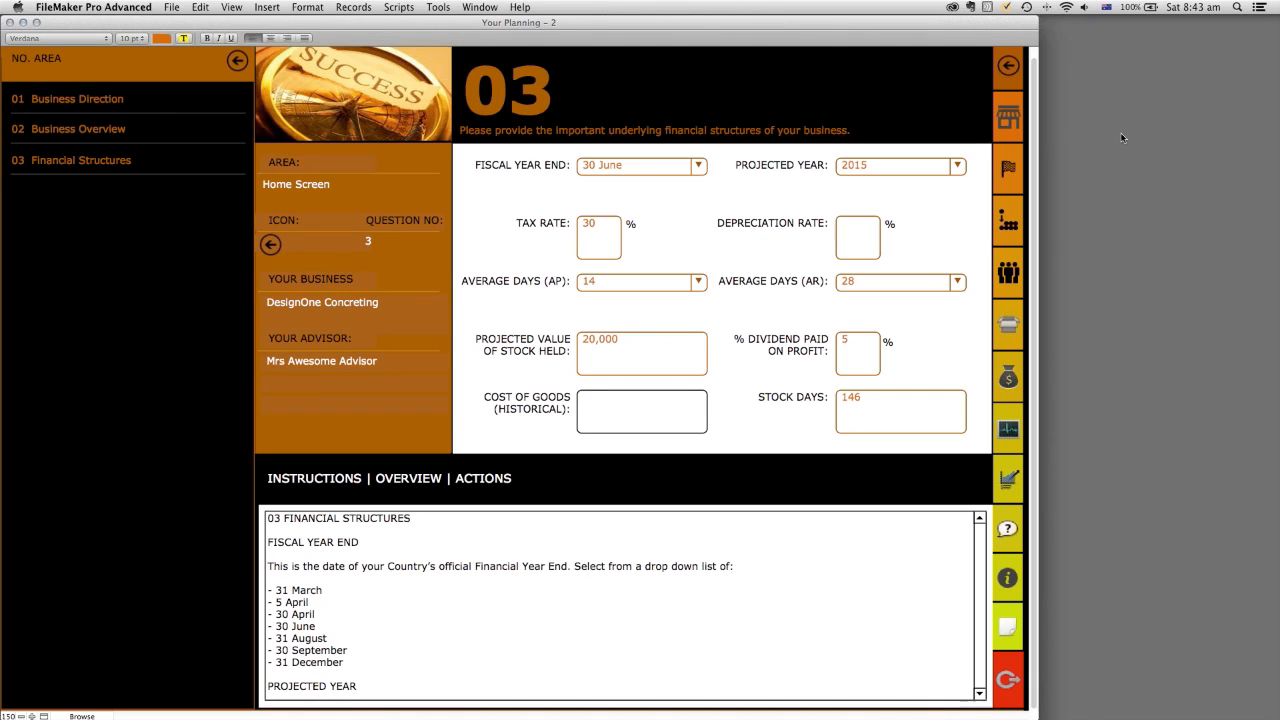
Step: Open the Our Business area and look through the premises records for the Chermside and Gladston facilities
left_click(1008, 120)
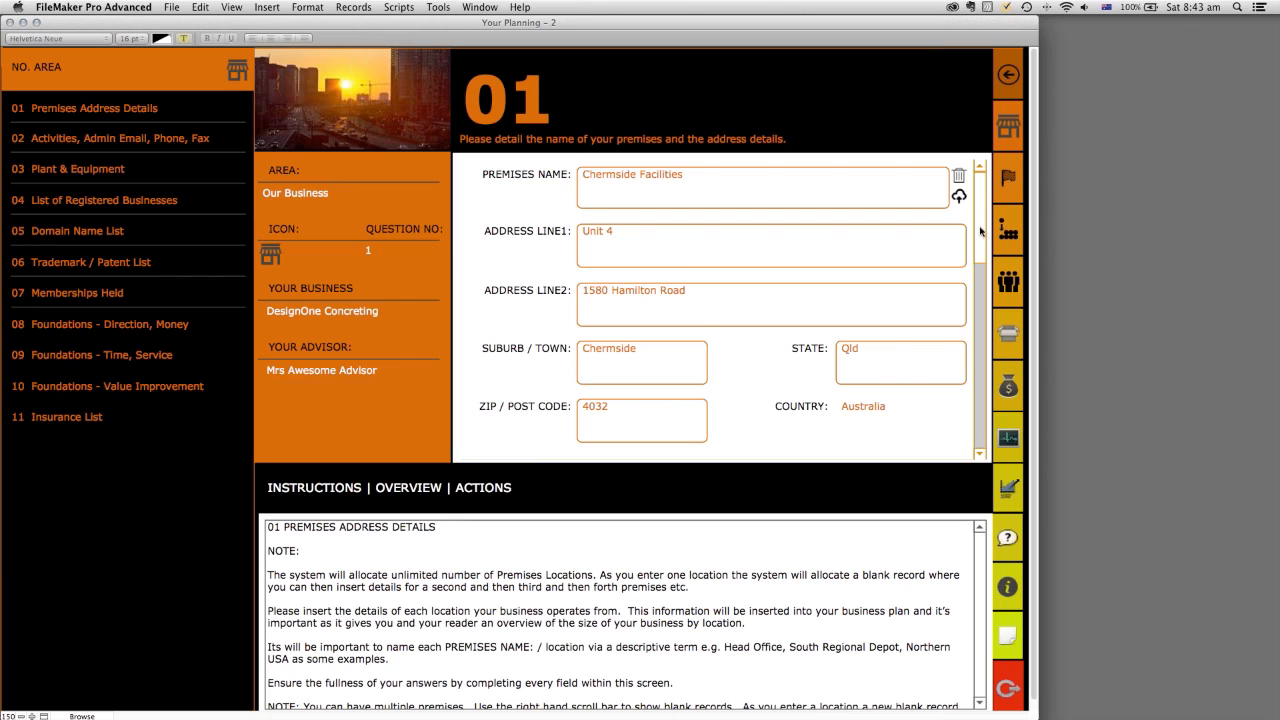
left_click_drag(981, 231, 984, 199)
scroll(981, 254, "down", 3)
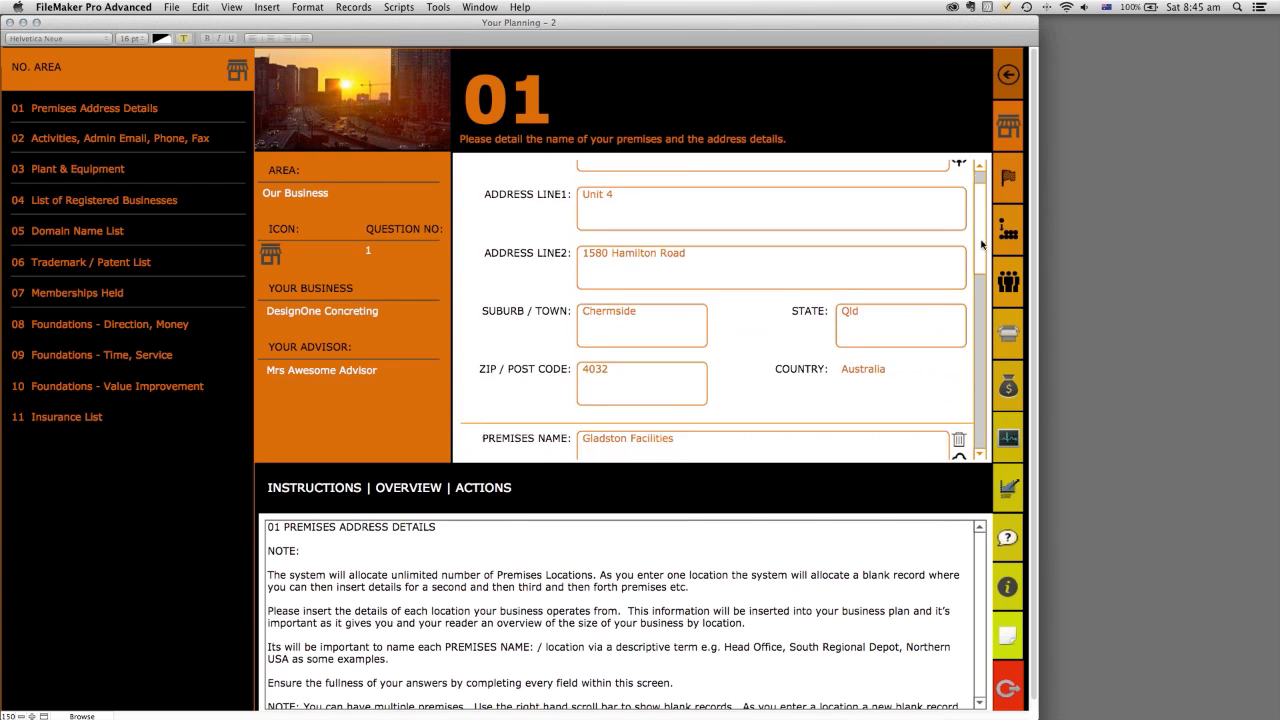
scroll(981, 254, "up", 3)
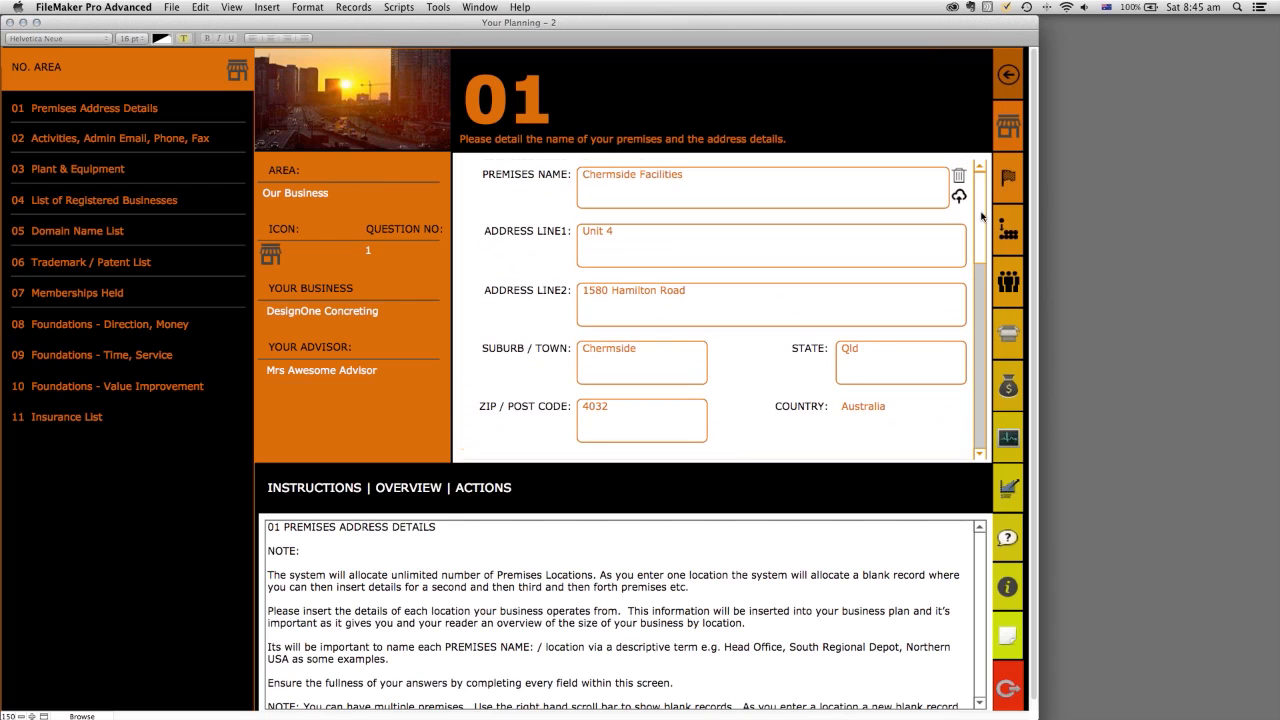
scroll(983, 240, "down", 2)
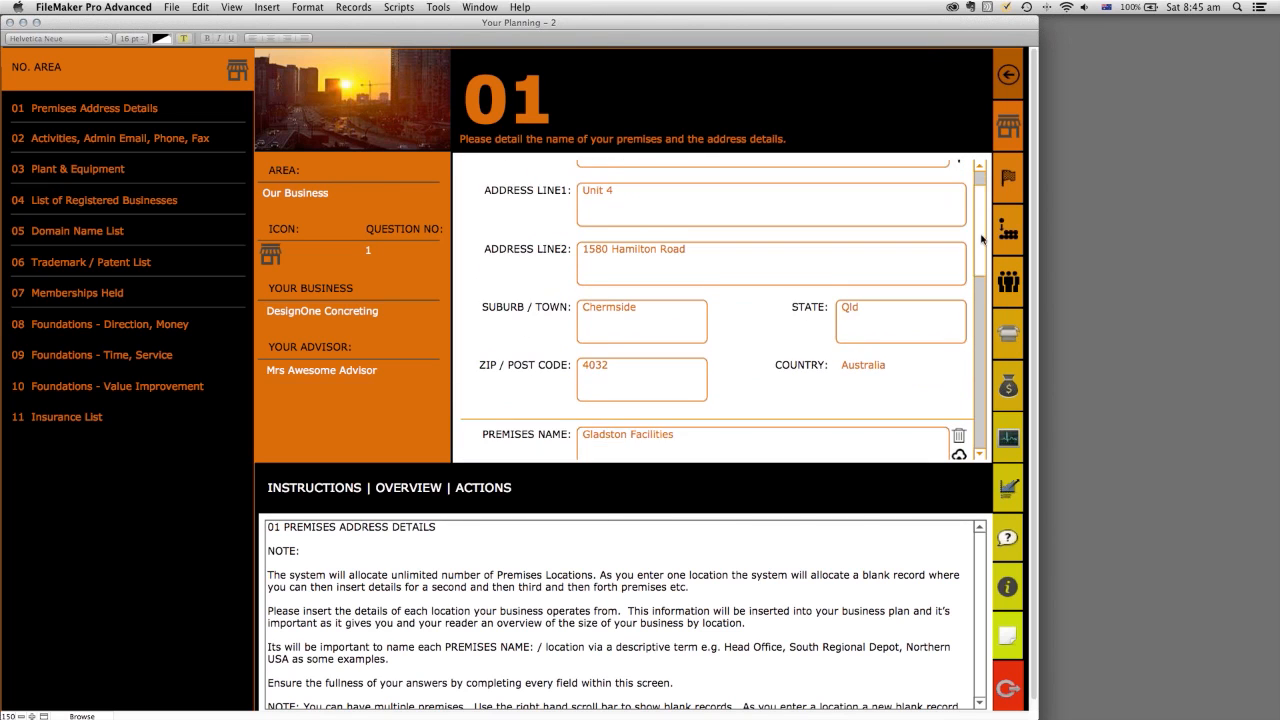
scroll(983, 250, "down", 5)
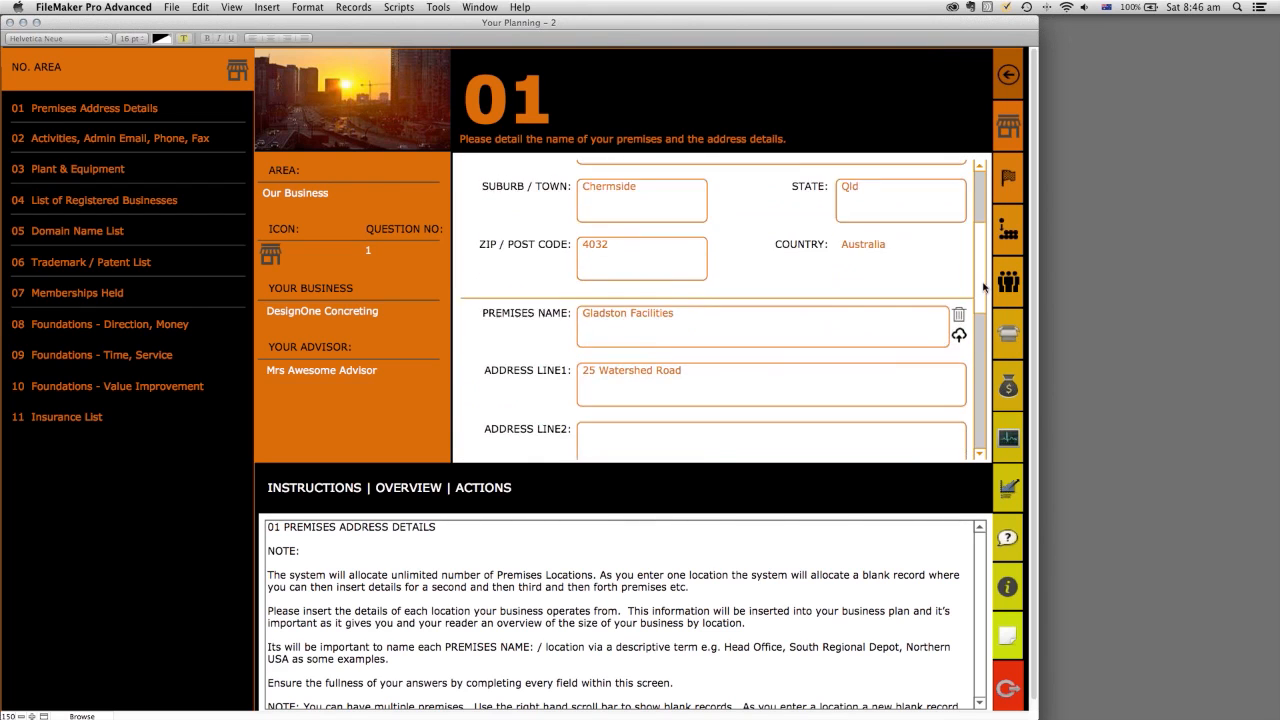
left_click_drag(983, 286, 980, 207)
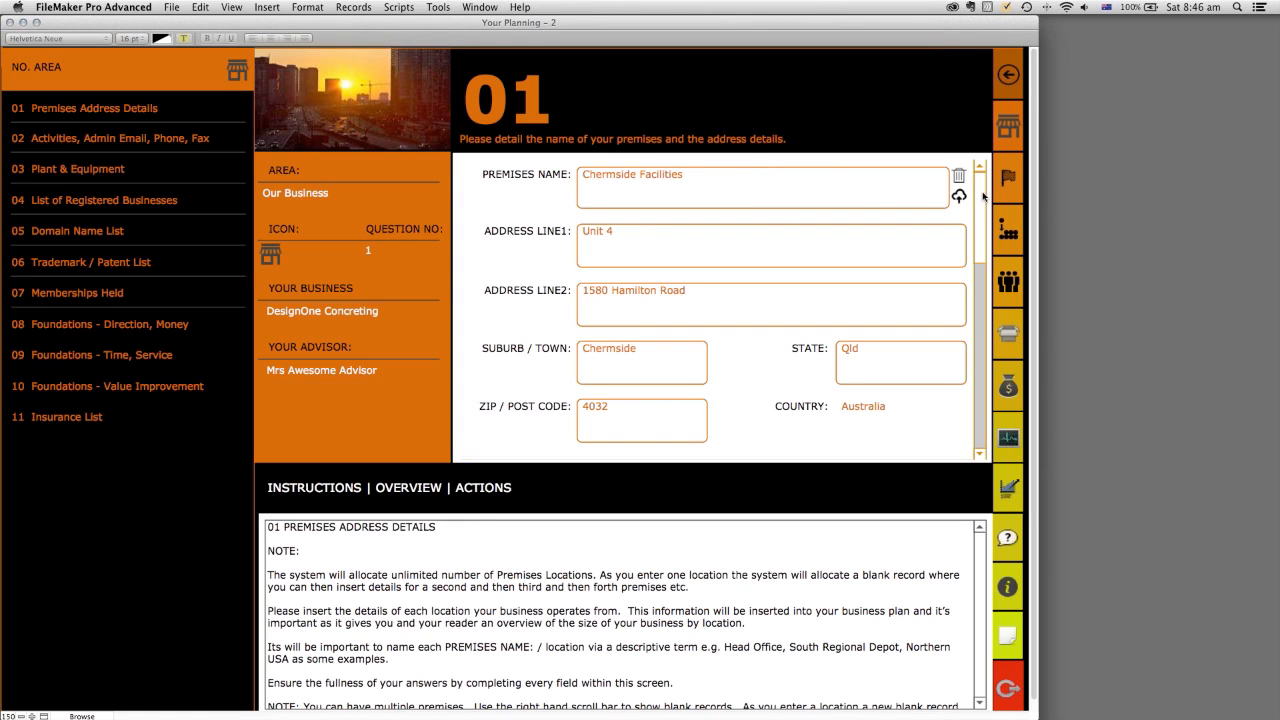
left_click_drag(981, 201, 983, 266)
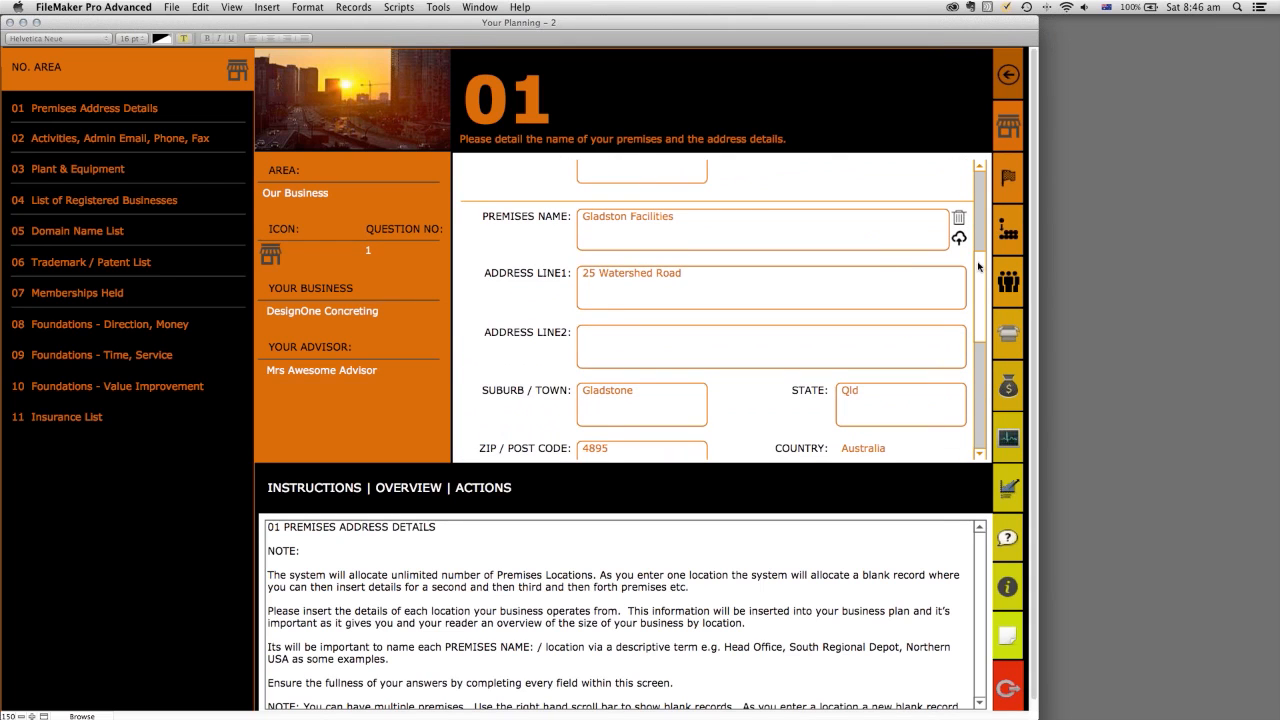
Step: Return briefly to the home questions, reopen Our Business and look through the premises address records down to the blank record
left_click_drag(980, 268, 970, 187)
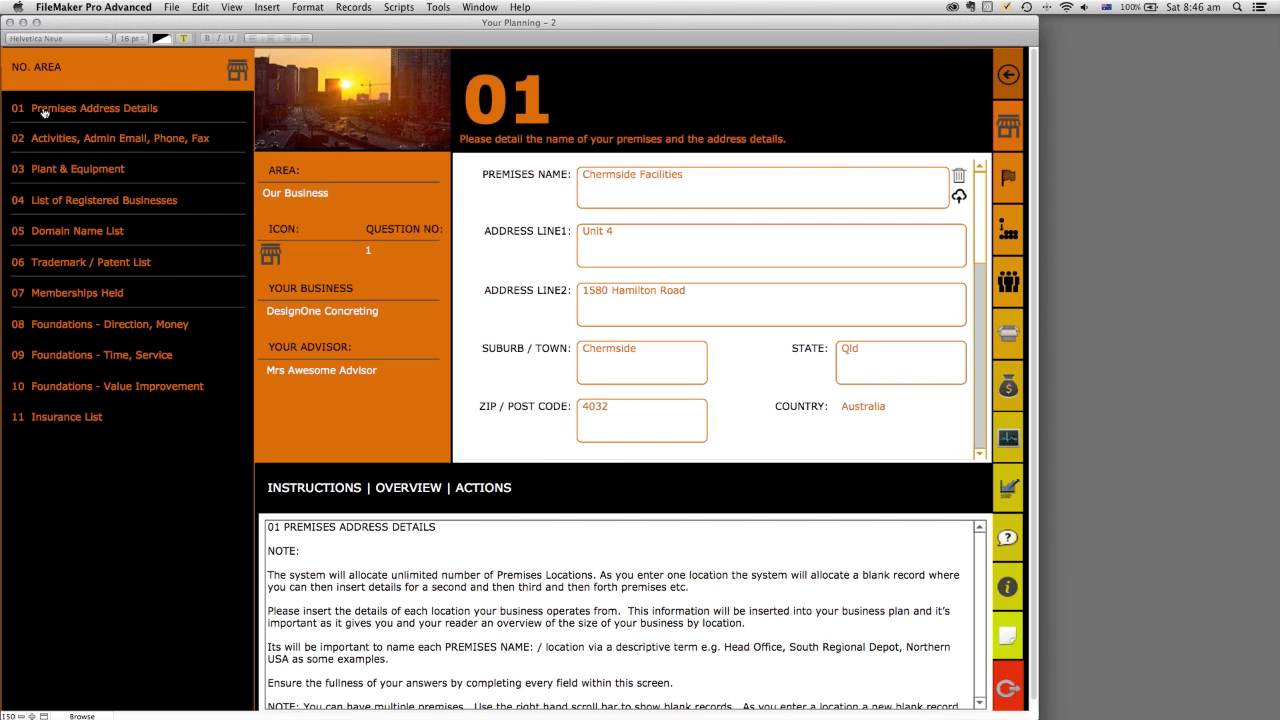
left_click(1007, 86)
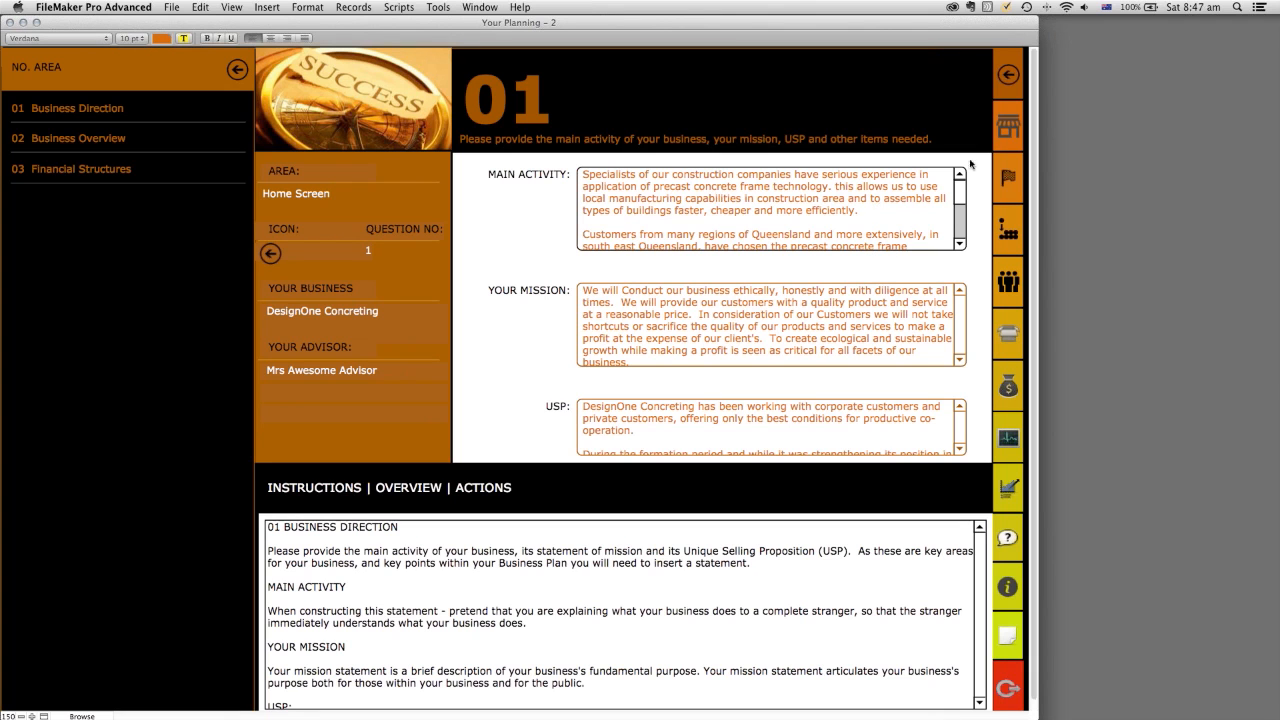
left_click(1006, 137)
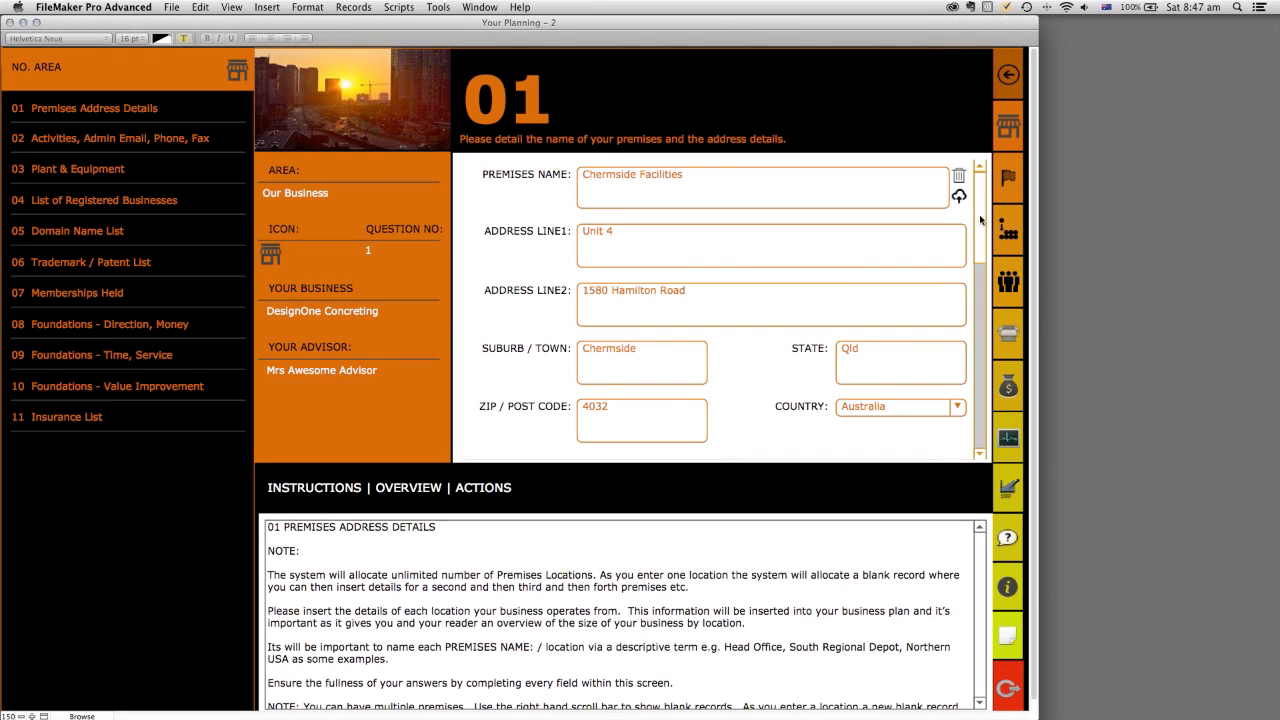
mouse_move(980, 215)
left_mouse_down()
mouse_move(983, 382)
mouse_move(988, 200)
left_mouse_up()
scroll(981, 218, "down", 1)
left_click_drag(981, 218, 977, 359)
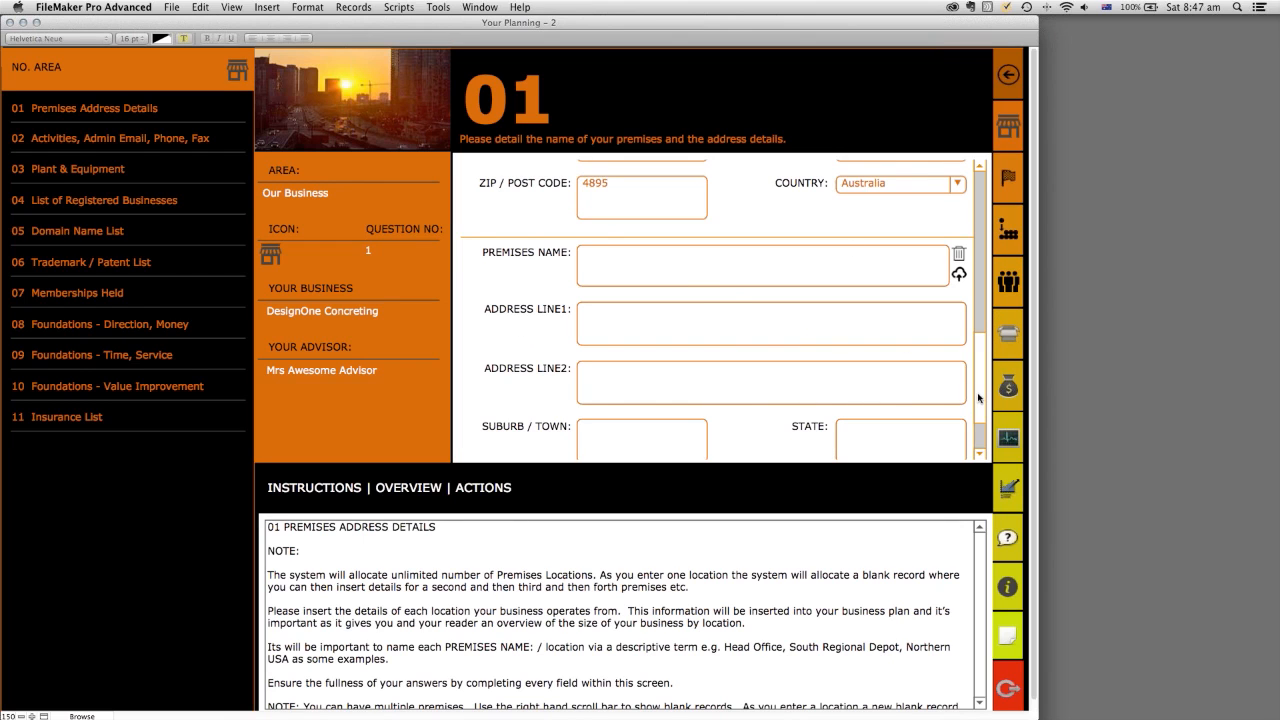
left_click_drag(978, 398, 976, 196)
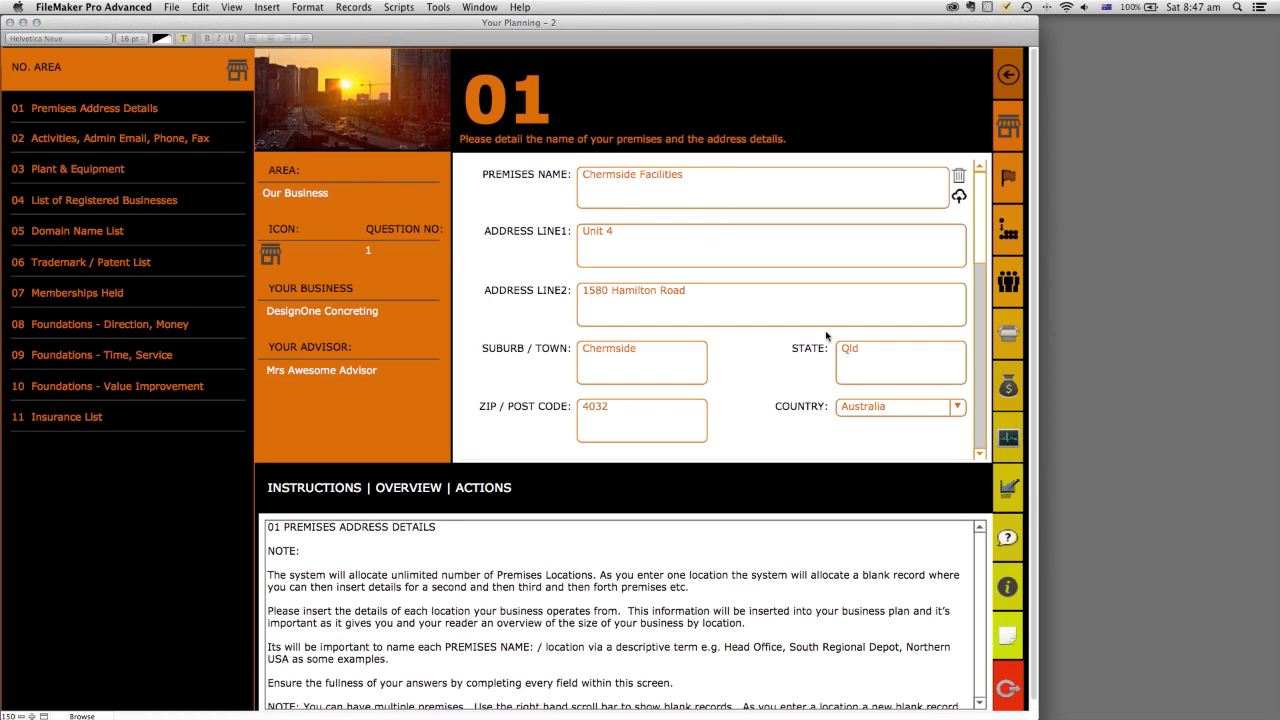
Step: Open the Activities, Admin Email, Phone, Fax question and look through the contact details and cover option of each premises
left_click(74, 141)
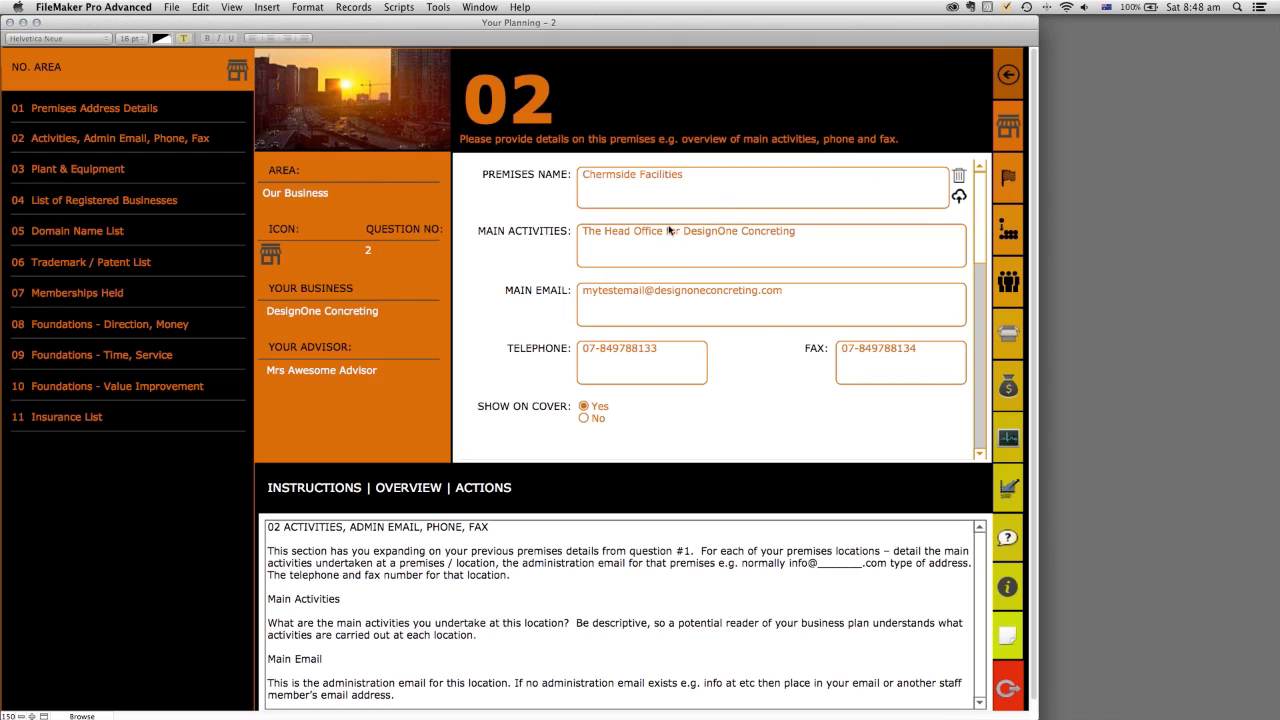
left_click_drag(981, 224, 981, 308)
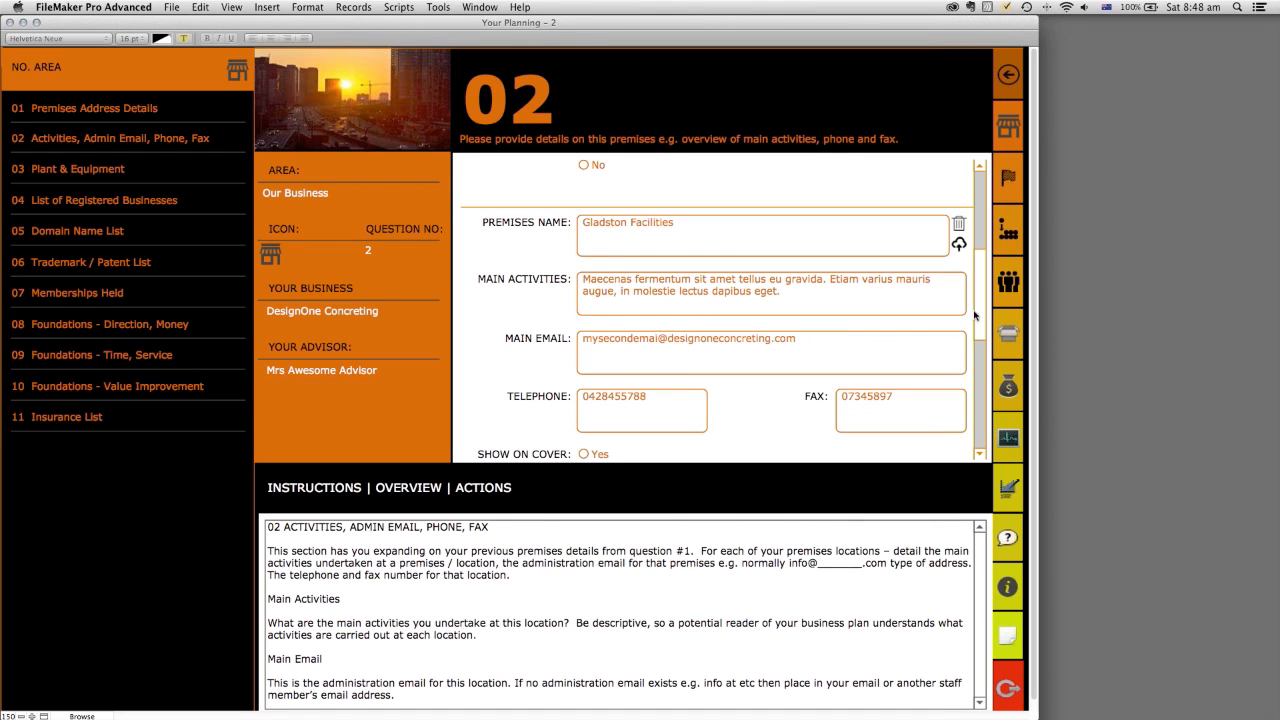
scroll(977, 336, "down", 3)
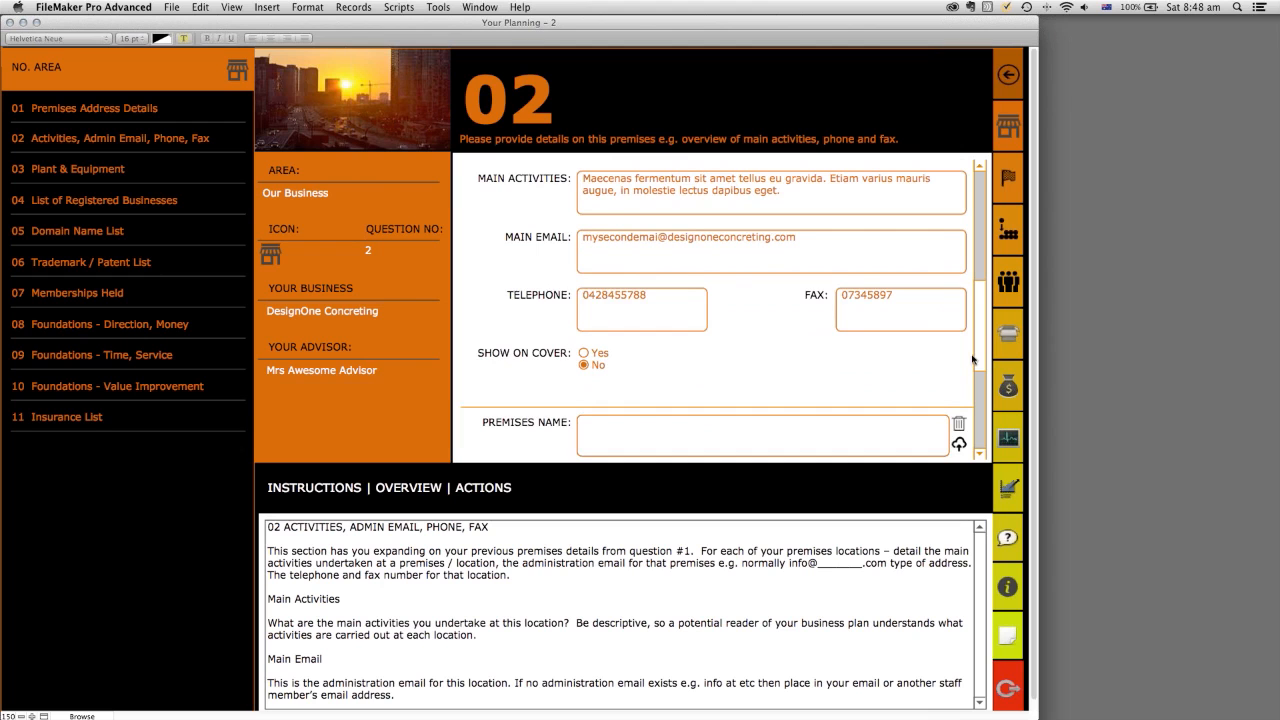
scroll(979, 358, "down", 3)
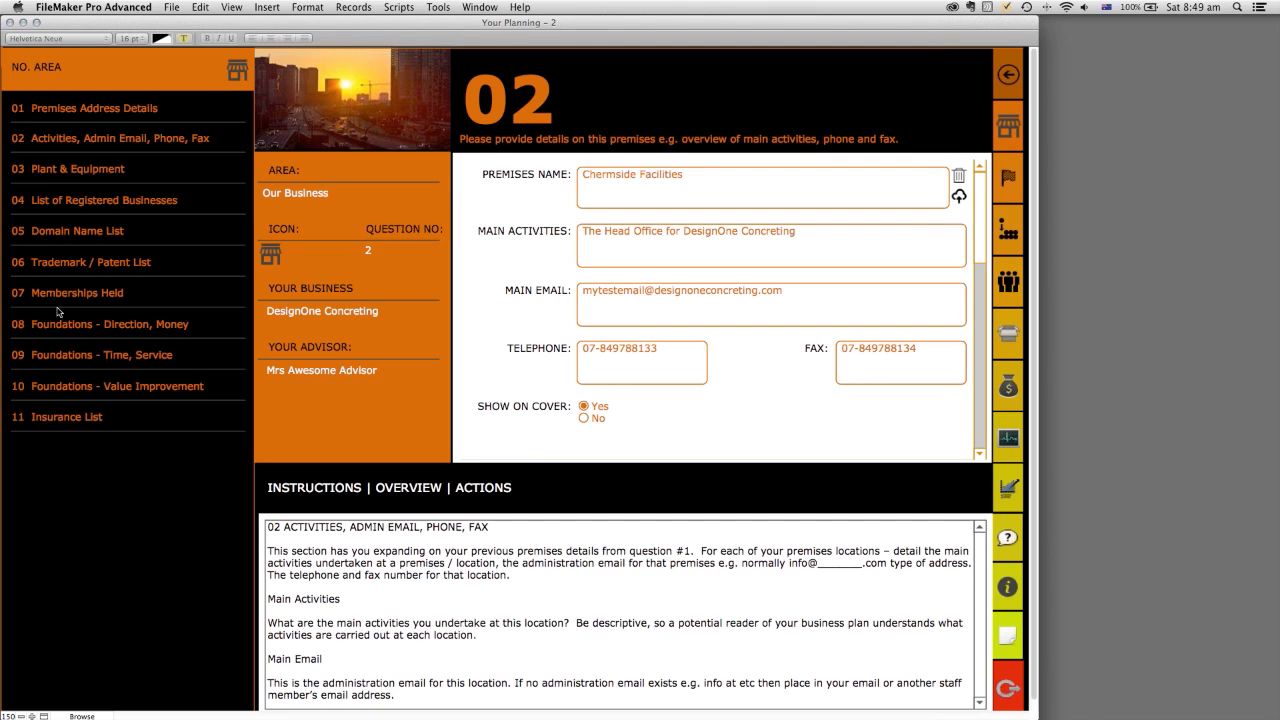
Step: Open the Plant & Equipment question and check the purchase date and funding method choices for Plant Item #1
left_click(61, 172)
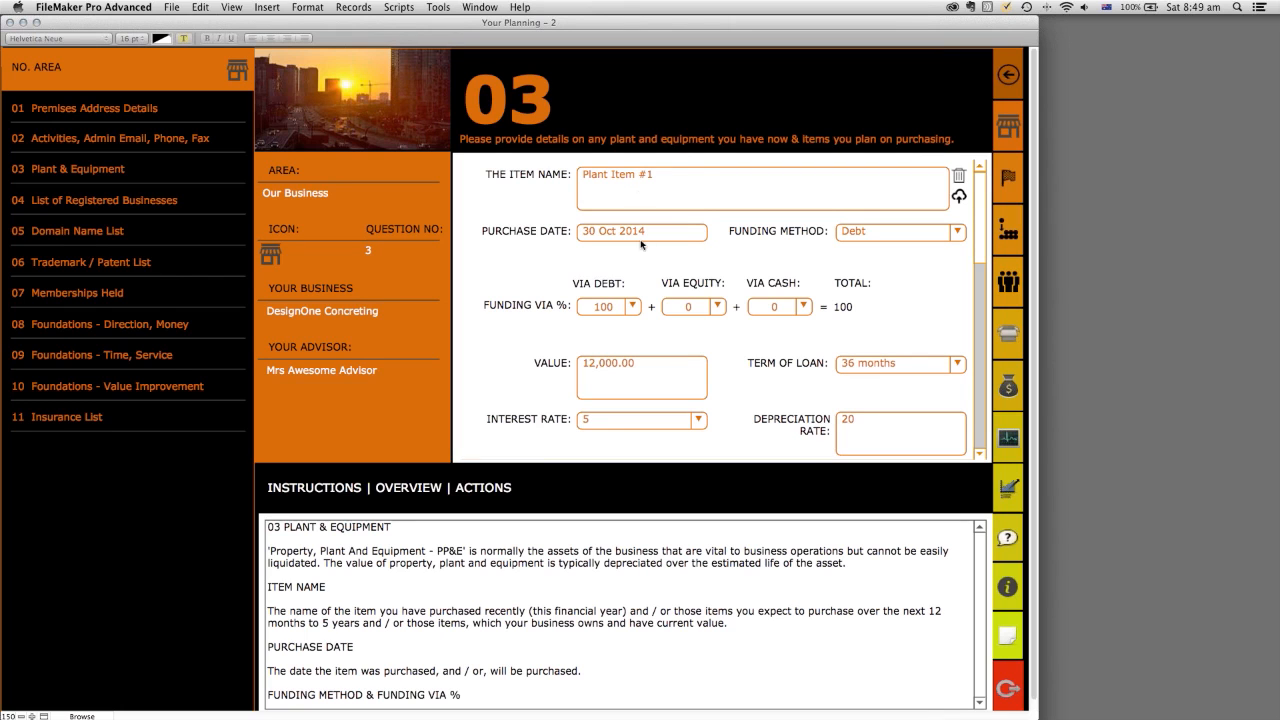
left_click(668, 234)
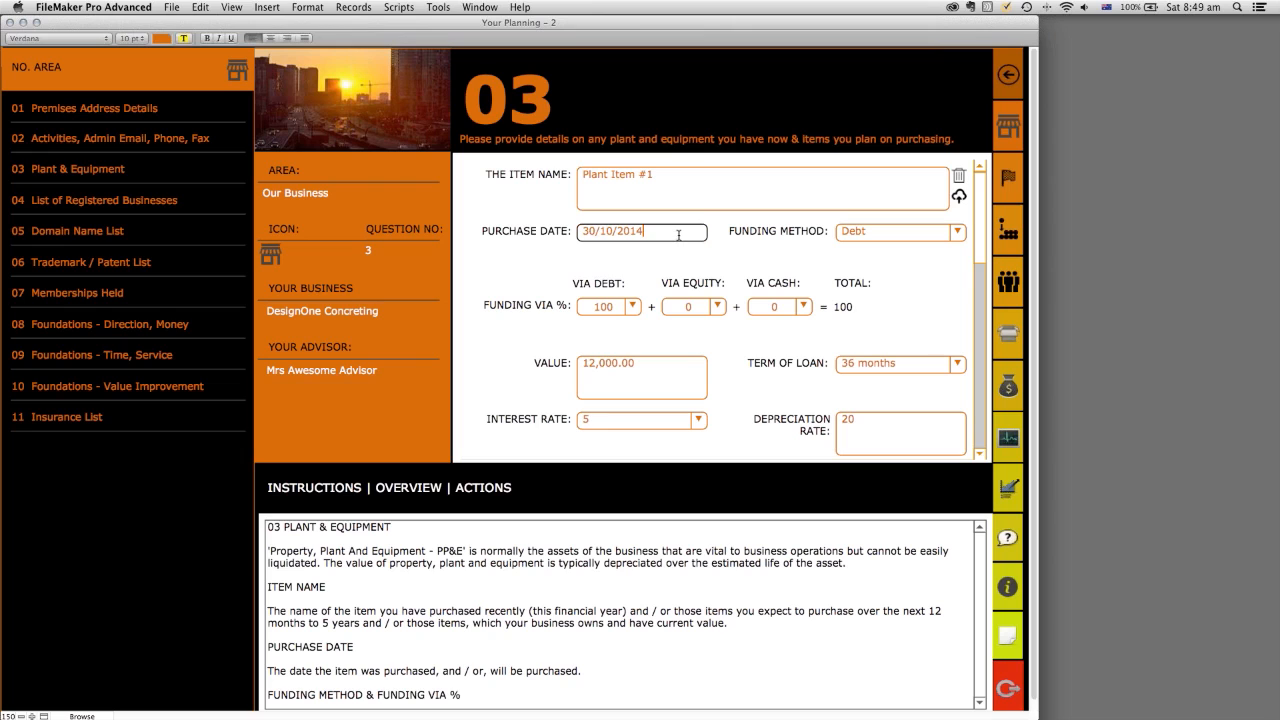
left_click(957, 233)
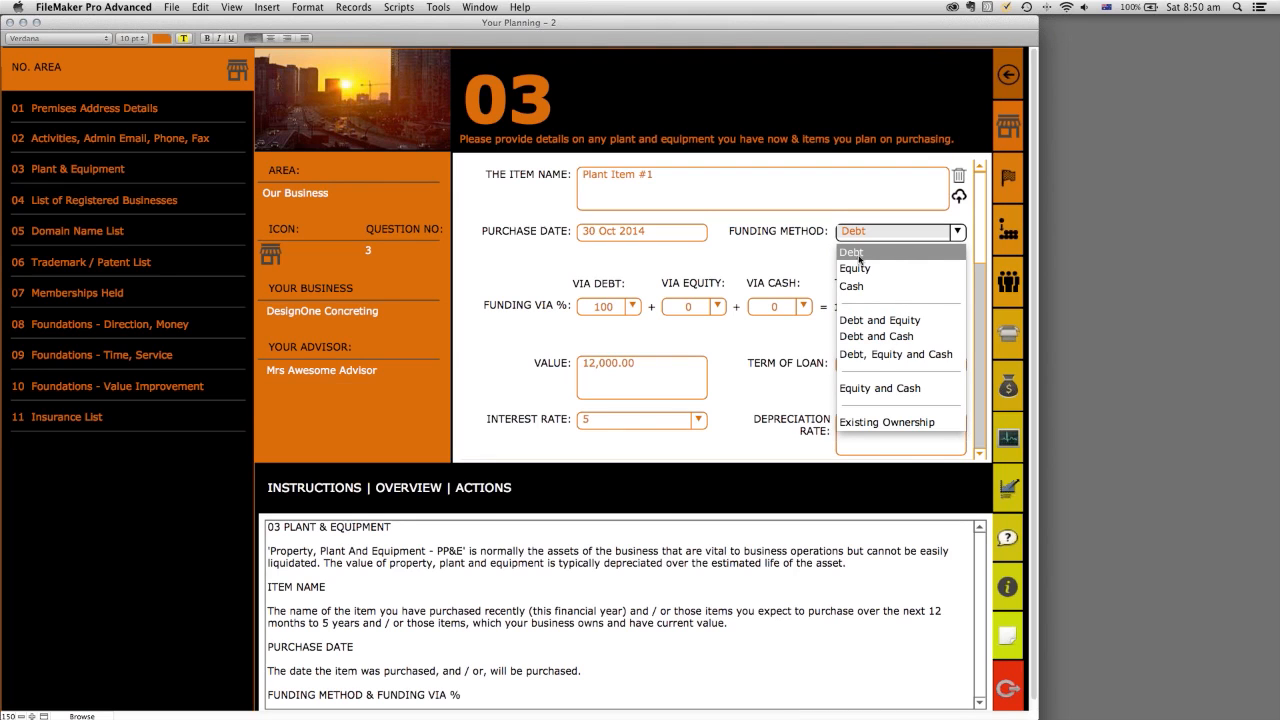
left_click(825, 192)
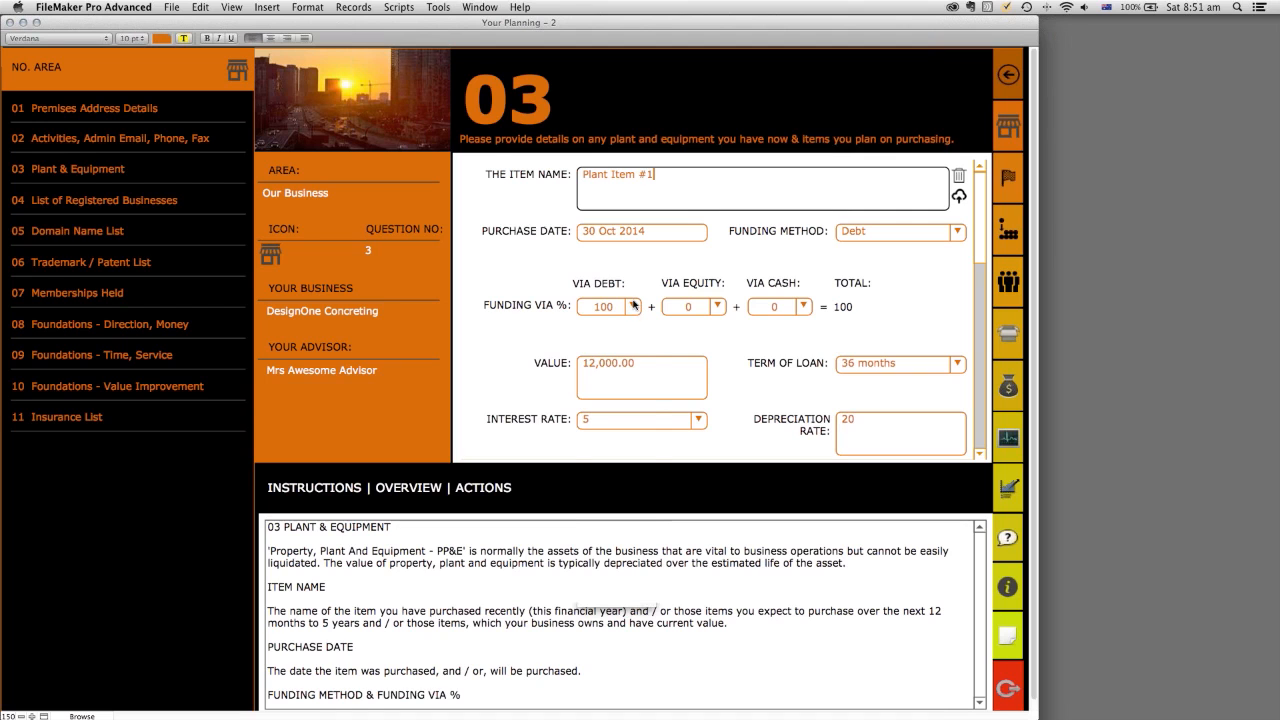
Step: Inspect the debt, equity and cash funding percentage fields and the value field of Plant Item #1
left_click(633, 306)
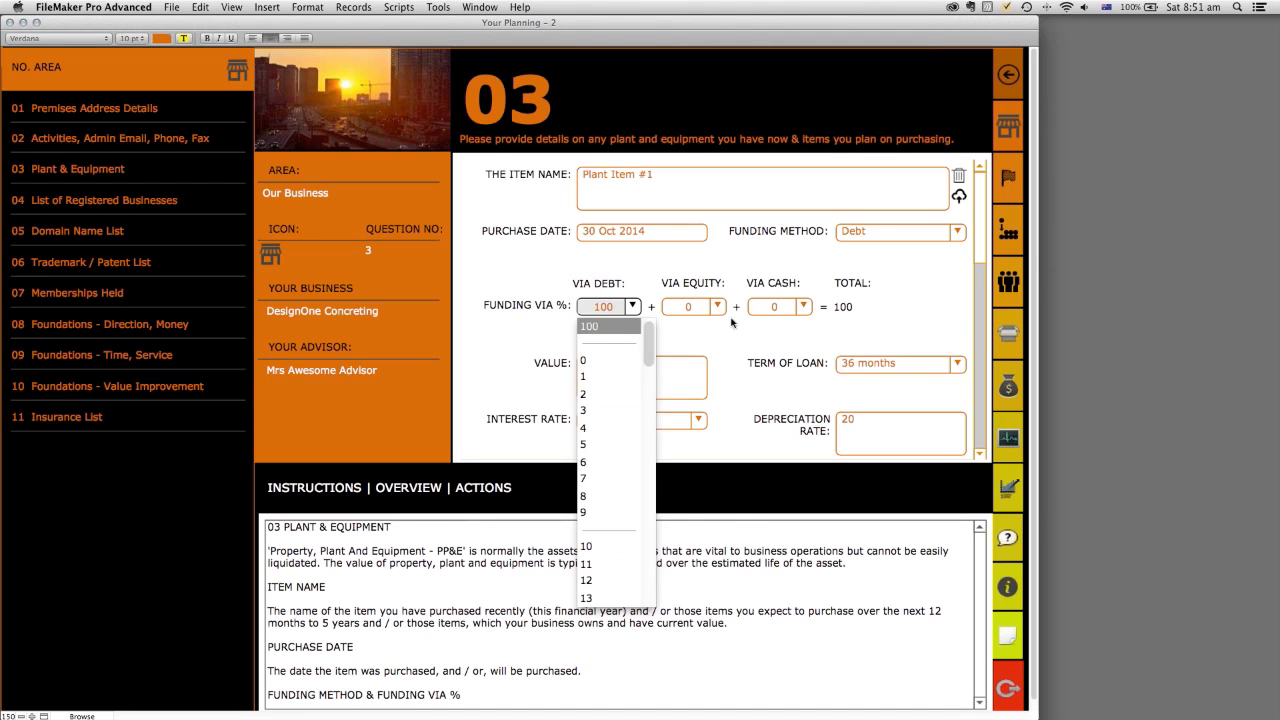
left_click(717, 306)
left_click(803, 306)
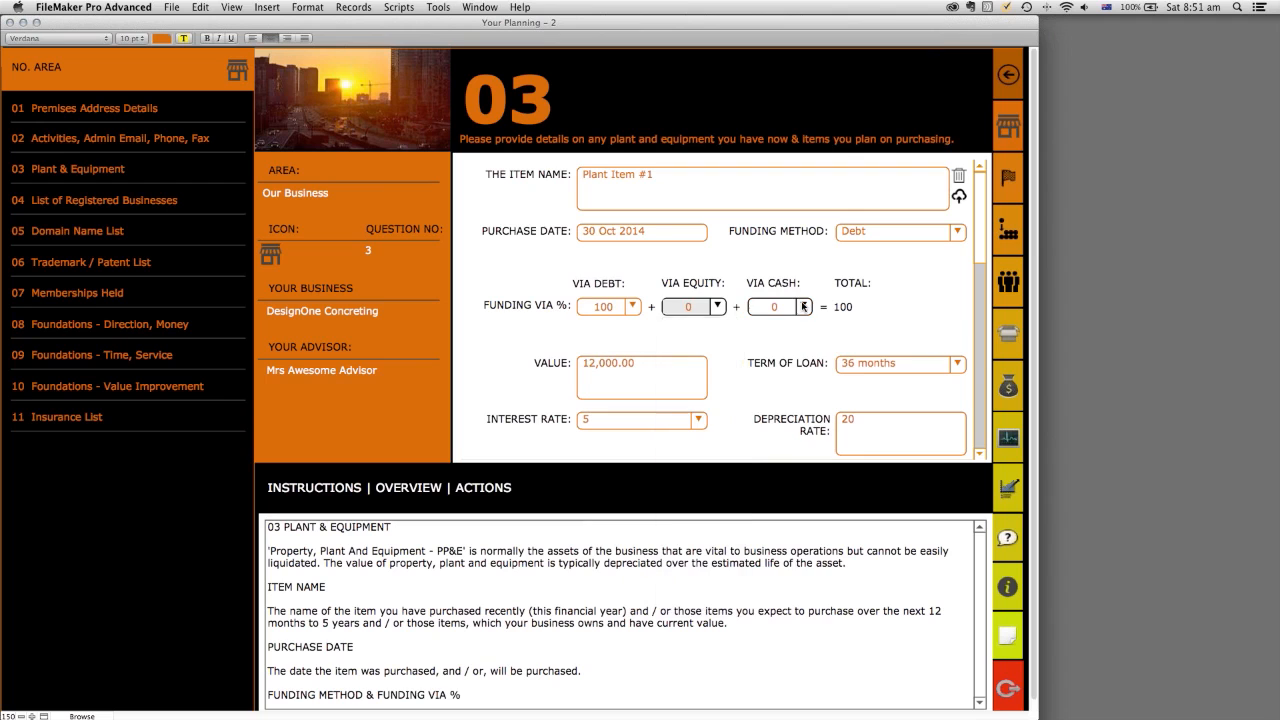
left_click(803, 306)
left_click(653, 375)
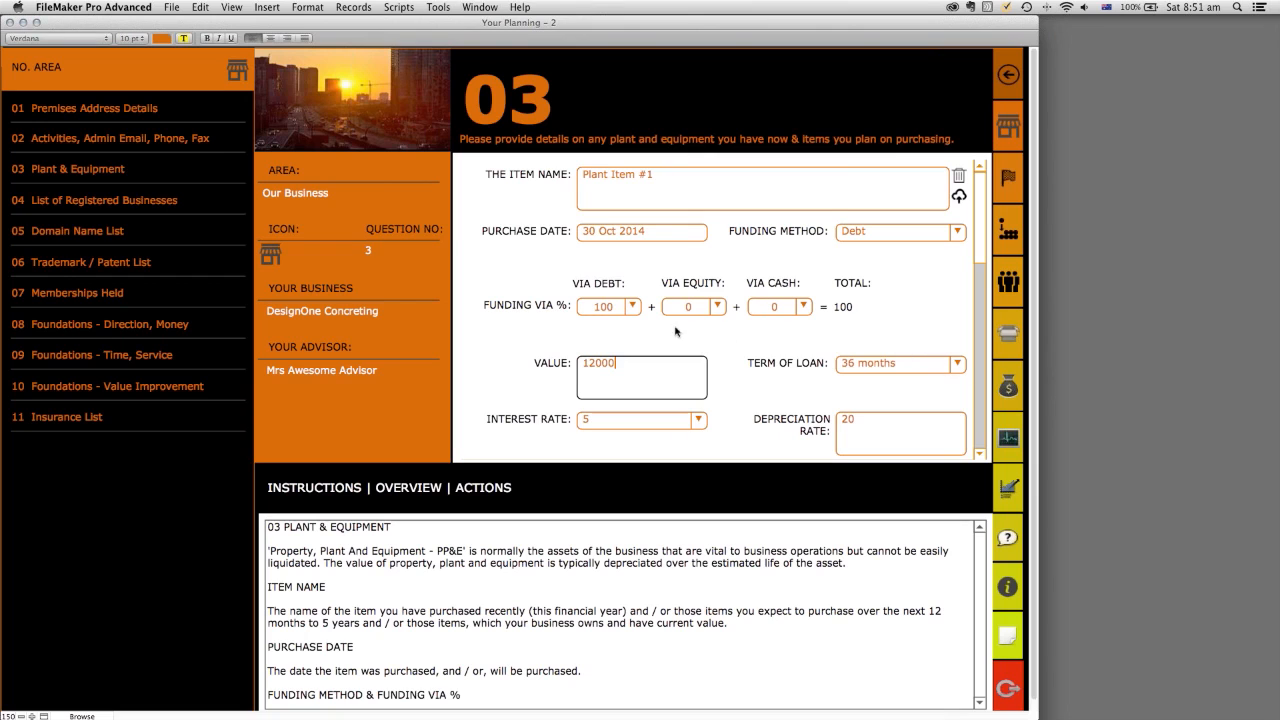
Step: Inspect the term of loan and interest rate choices and the depreciation rate field of Plant Item #1
left_click(957, 366)
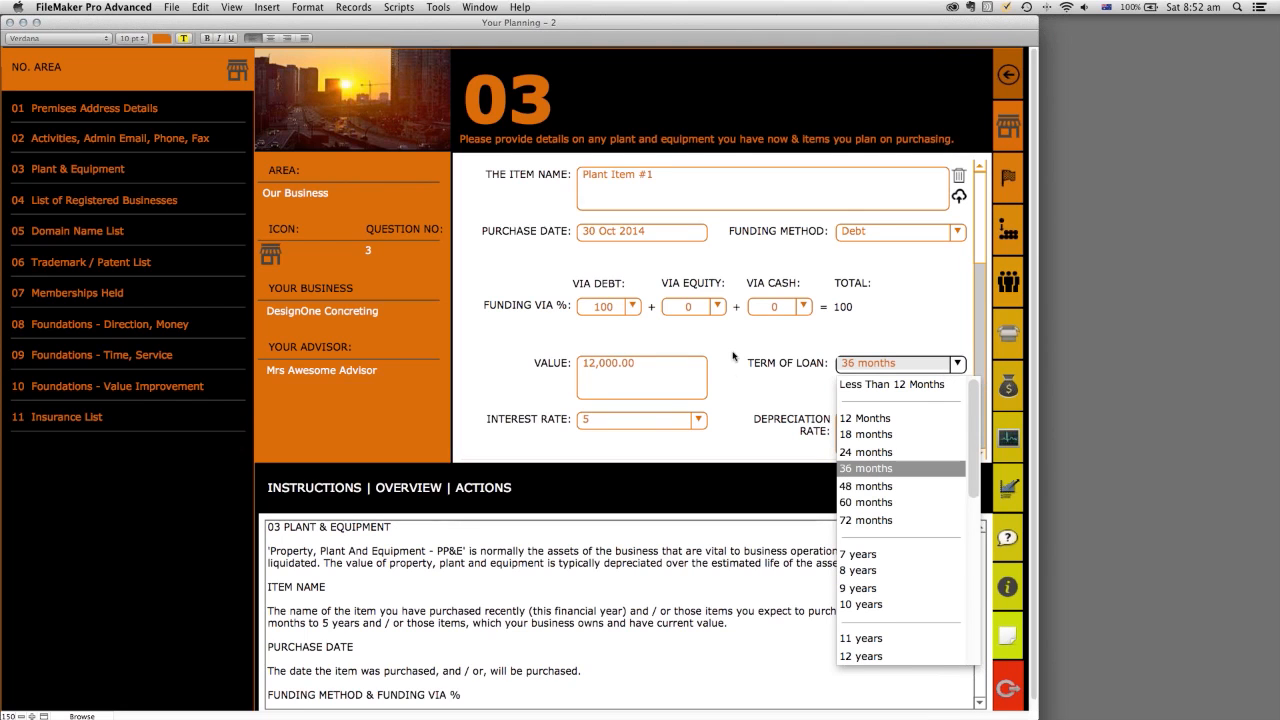
left_click(697, 430)
left_click(698, 427)
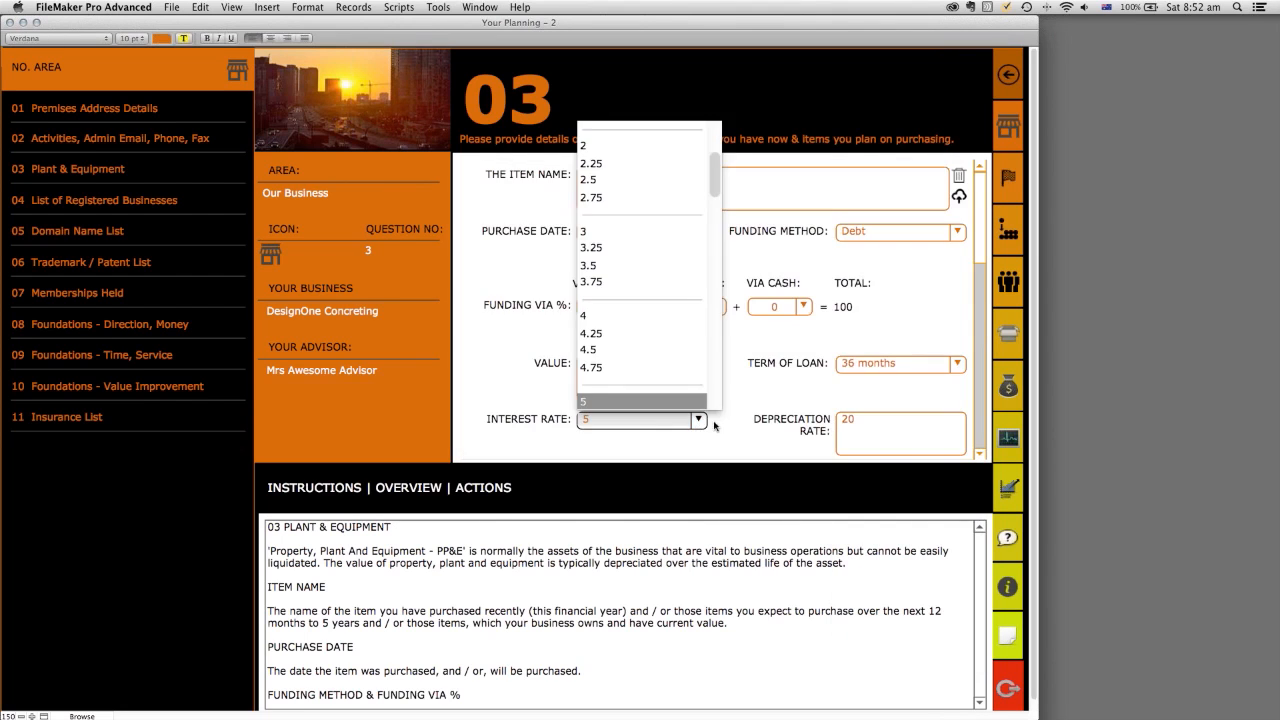
left_click(845, 426)
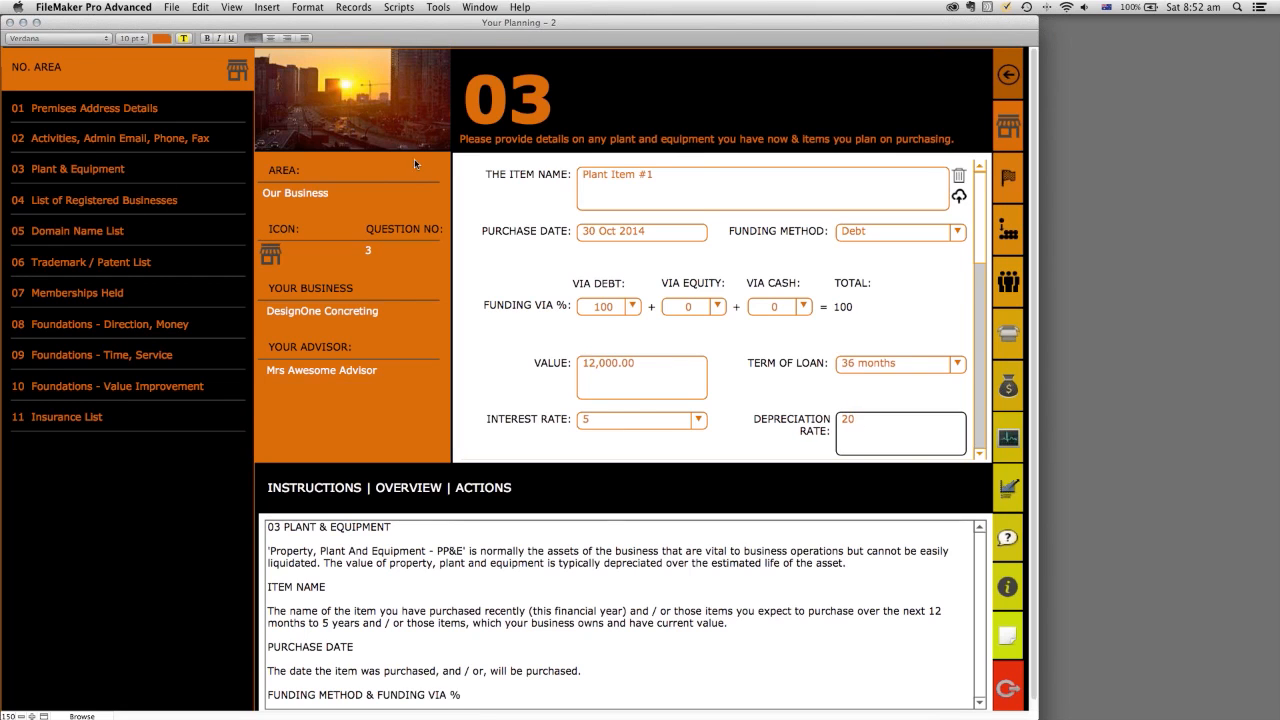
Step: Open the List of Registered Businesses and look through the register names and main activities down to the blank record
left_click(165, 203)
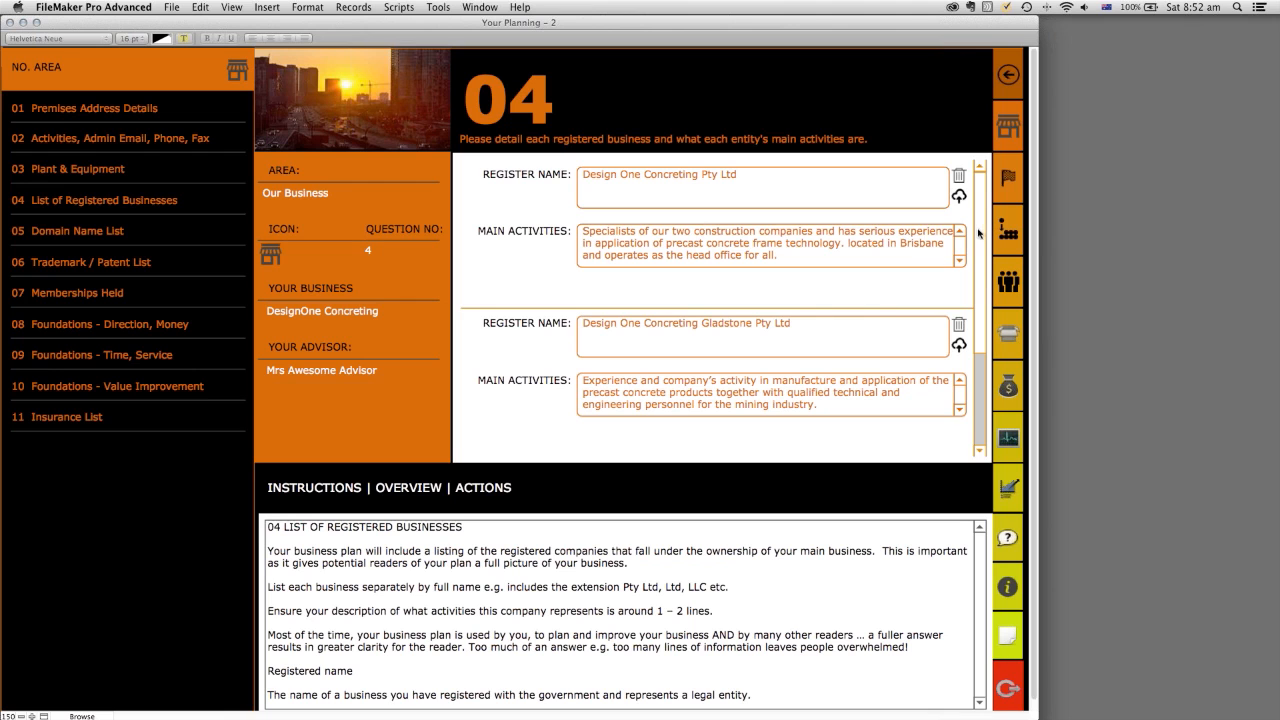
scroll(981, 321, "down", 5)
scroll(981, 321, "down", 1)
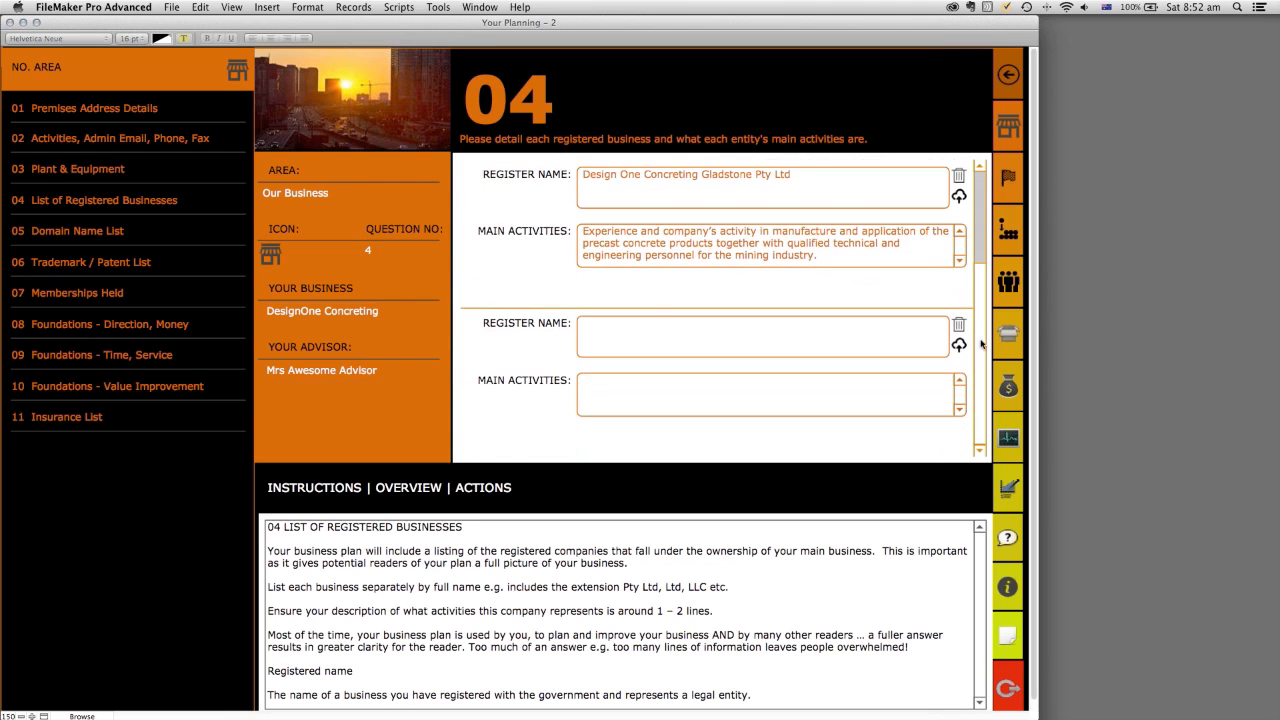
scroll(984, 300, "up", 5)
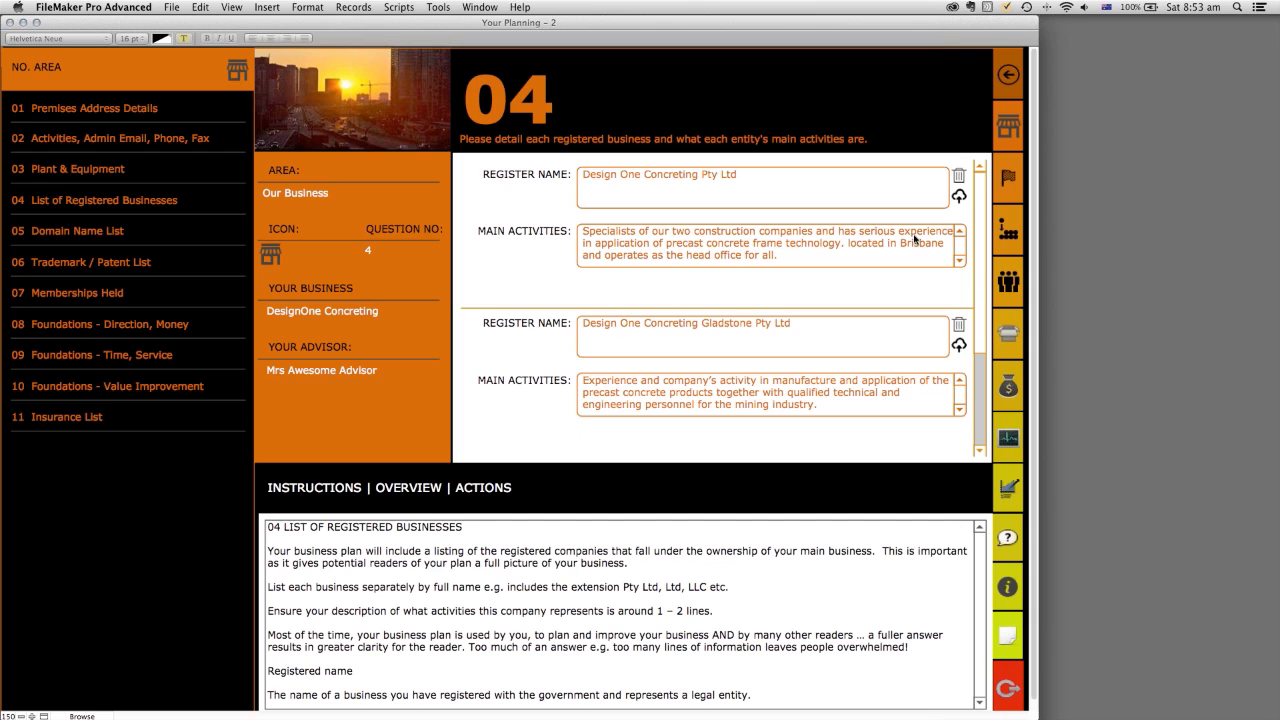
Step: Open the Domain Name List and examine the domain name and main purpose fields of its records
left_click(100, 234)
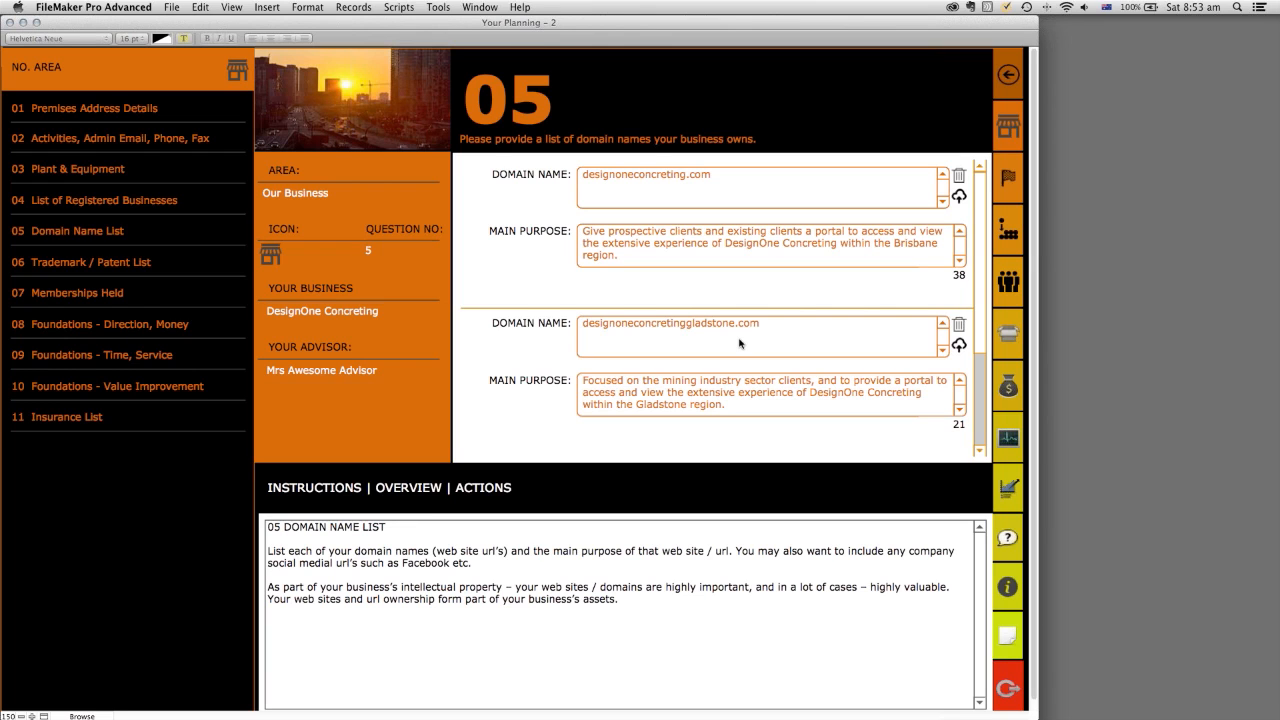
scroll(740, 343, "down", 3)
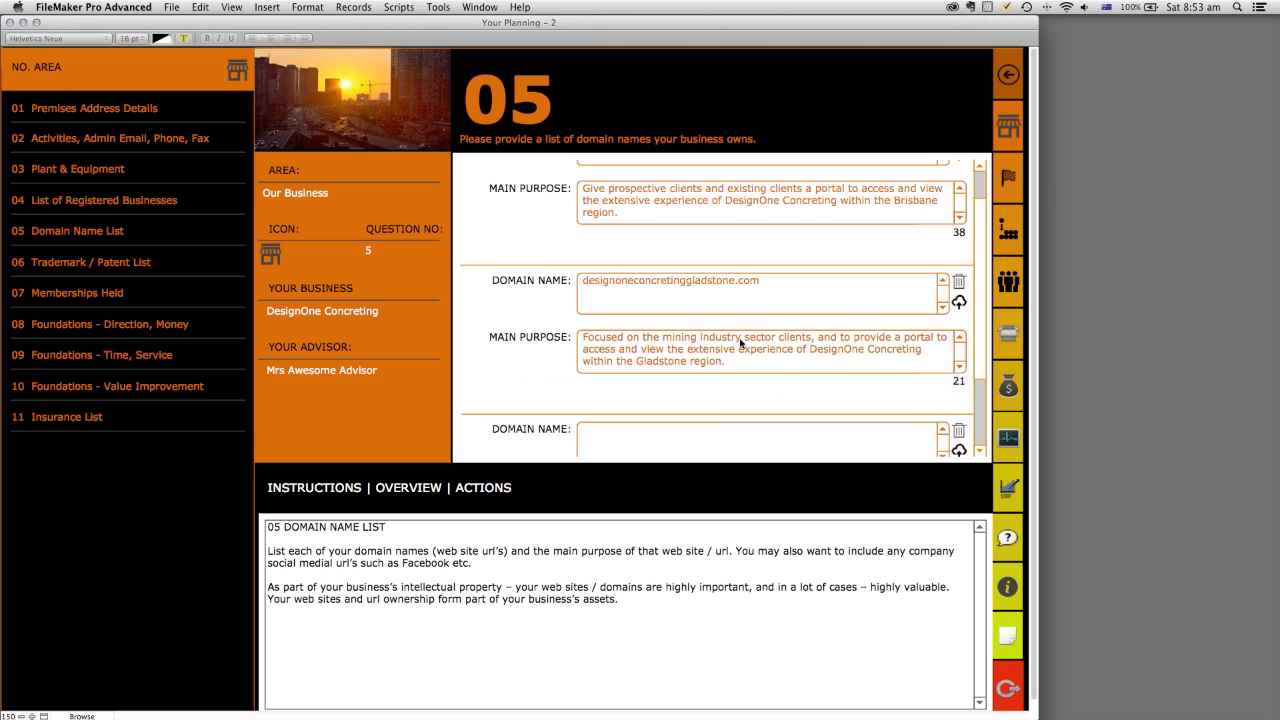
scroll(770, 340, "up", 3)
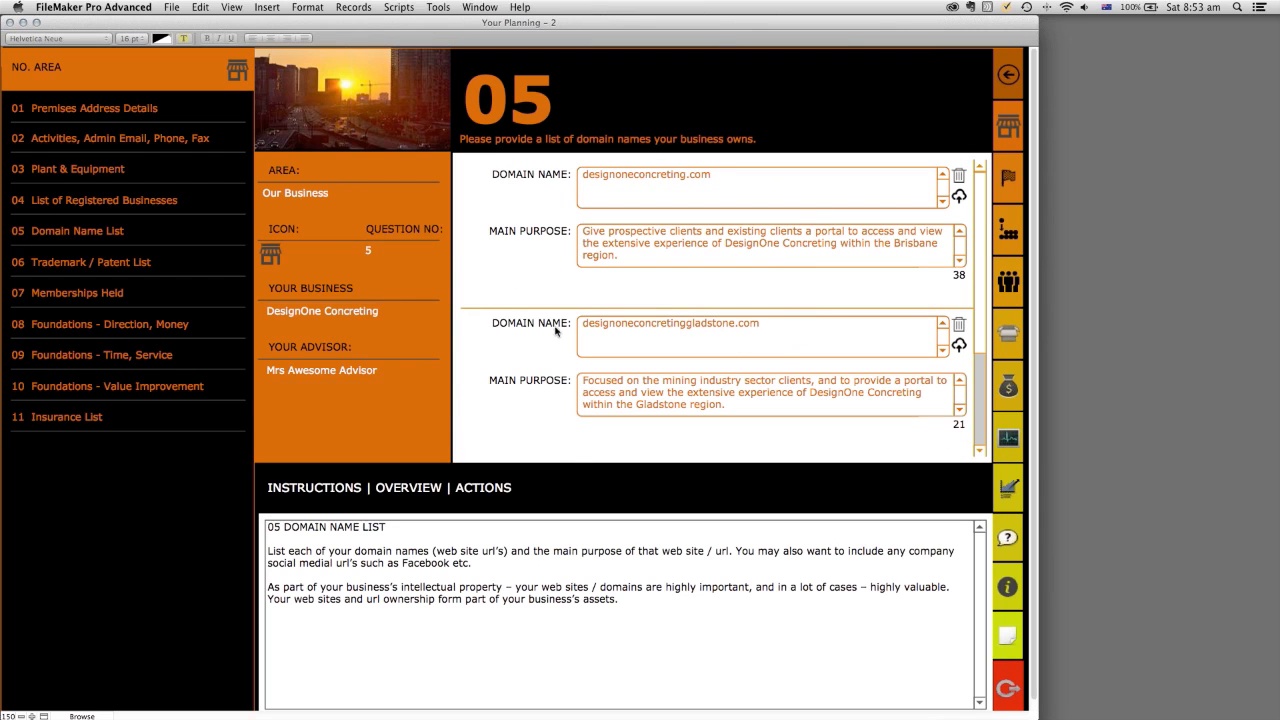
left_click(627, 185)
left_click(627, 234)
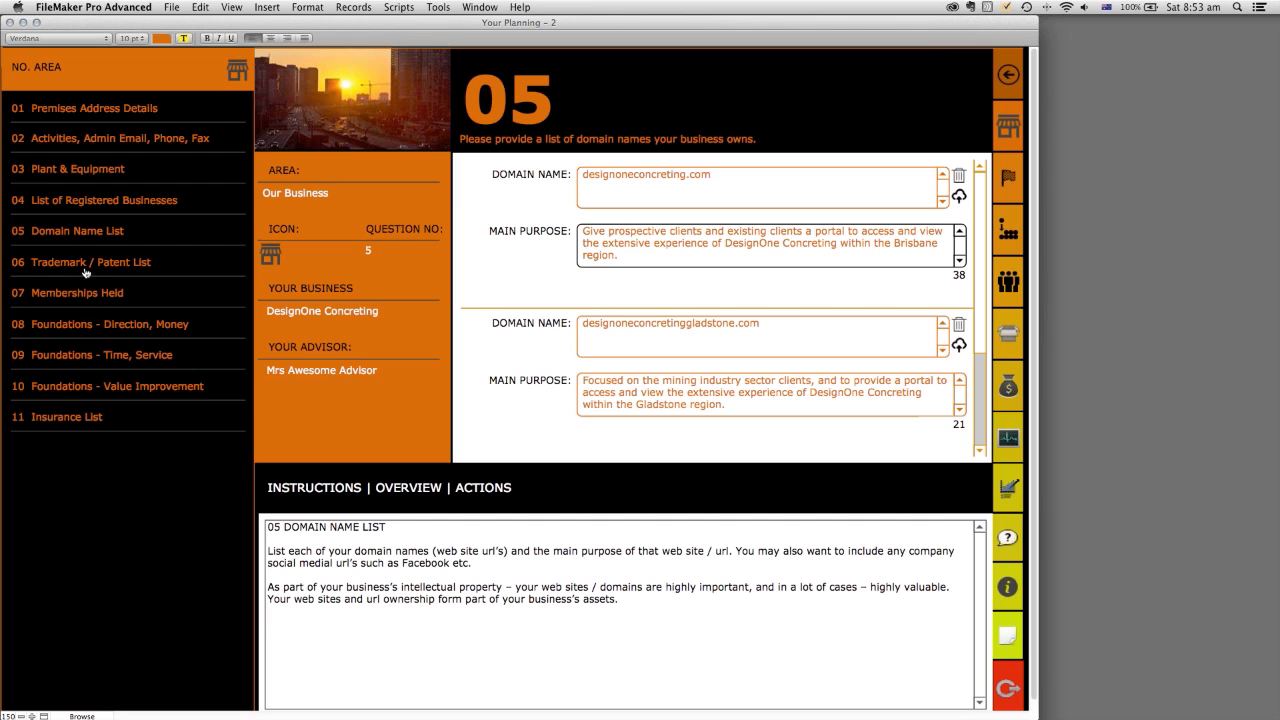
left_click(84, 234)
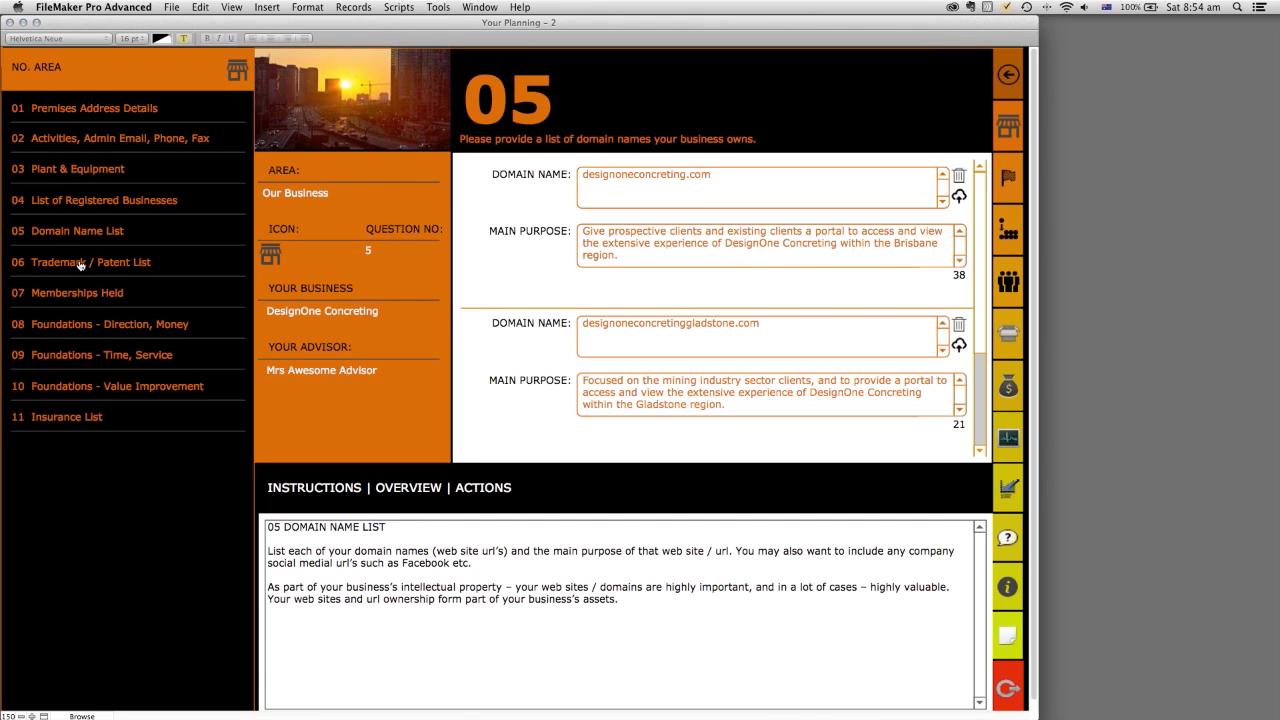
Step: Open the Trademark / Patent List and check the type of IP choices and overview for Interlock347
left_click(80, 263)
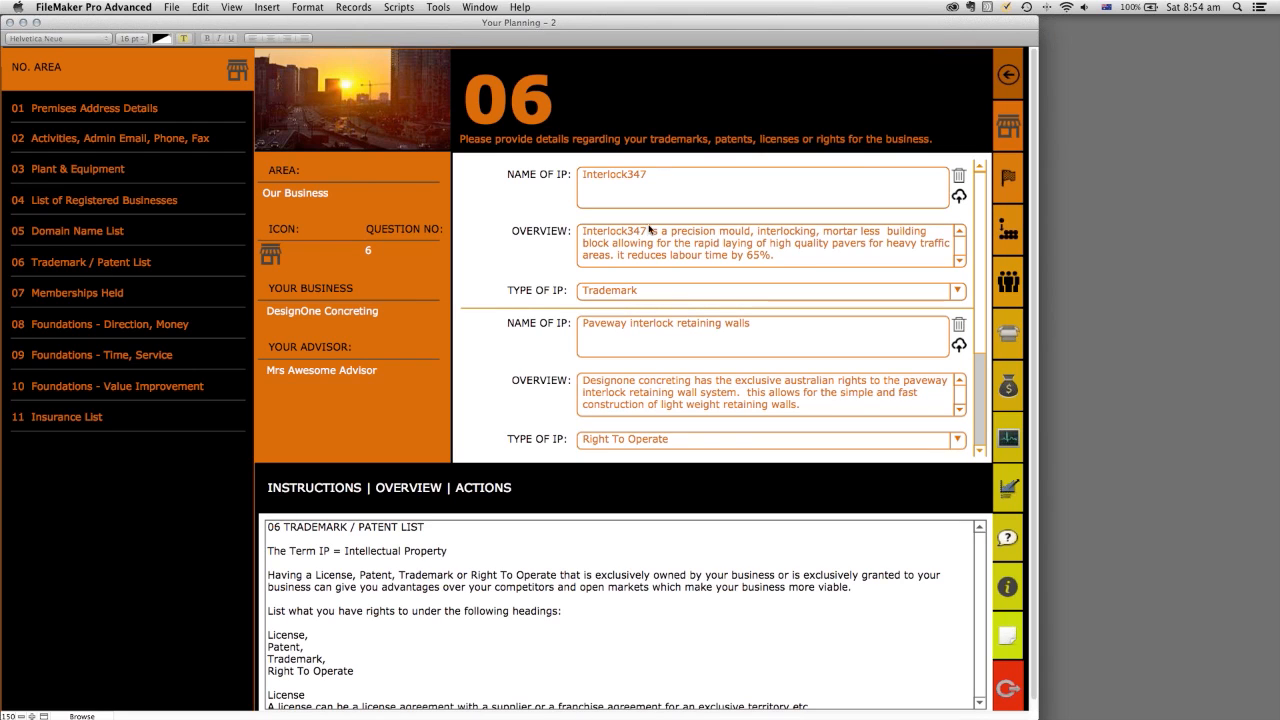
left_click(626, 295)
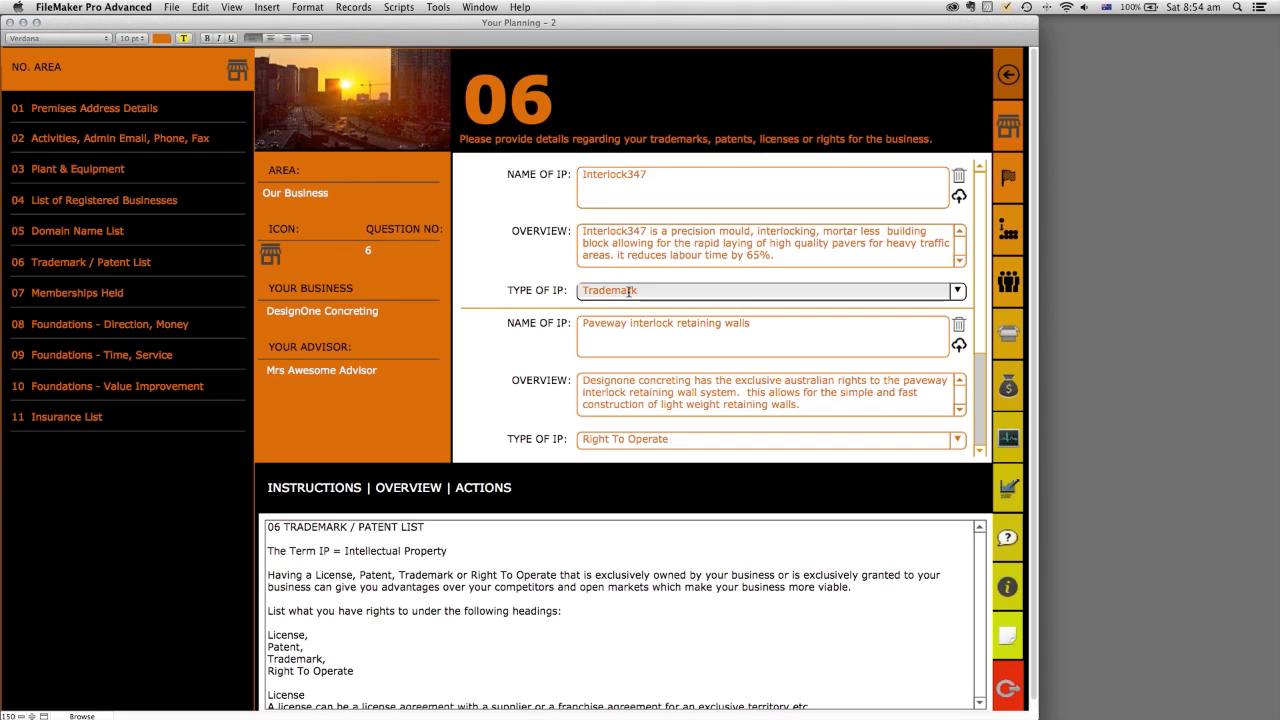
left_click(960, 291)
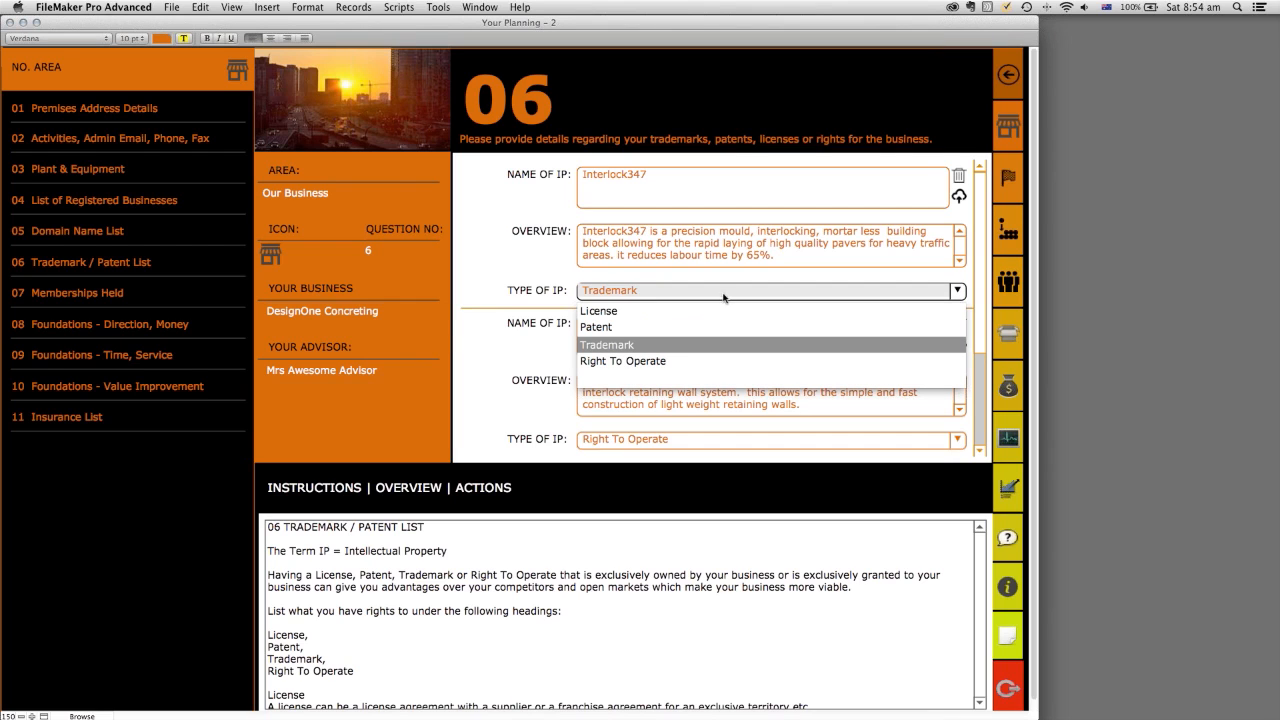
left_click(701, 244)
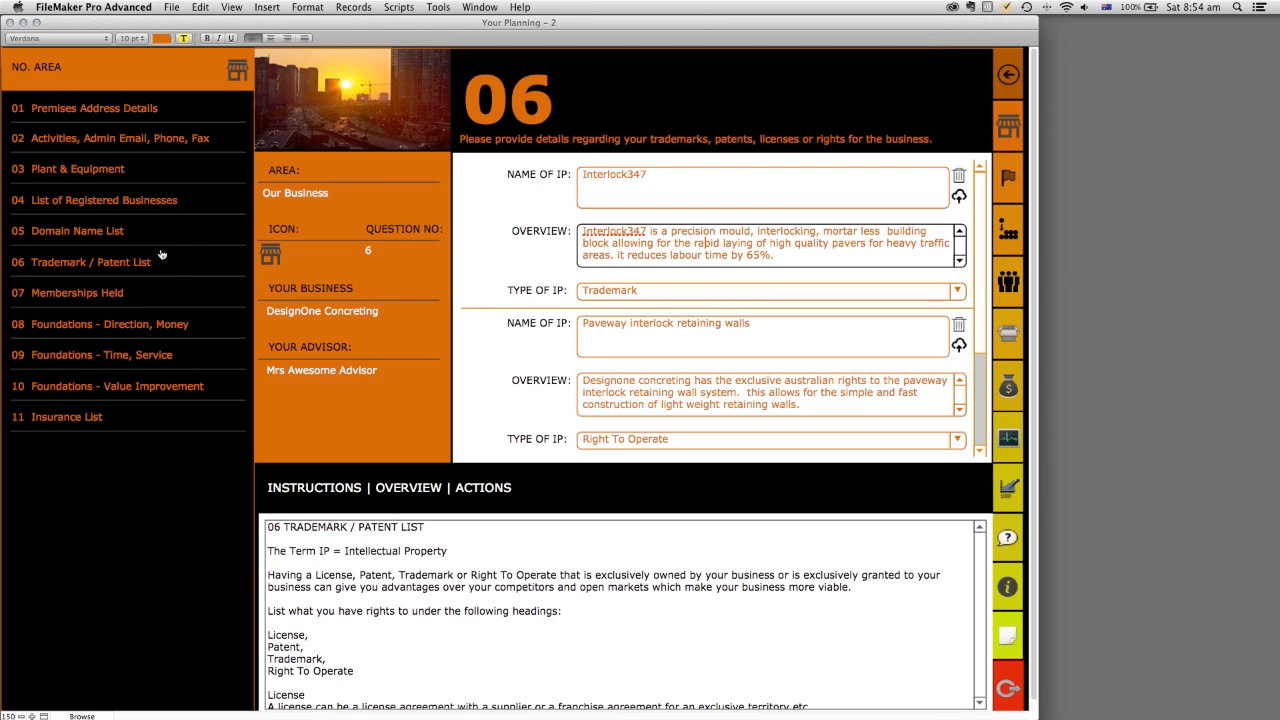
Step: Check the Memberships Held question, and display the notes and action steps alongside the Trademark / Patent List question
left_click(114, 295)
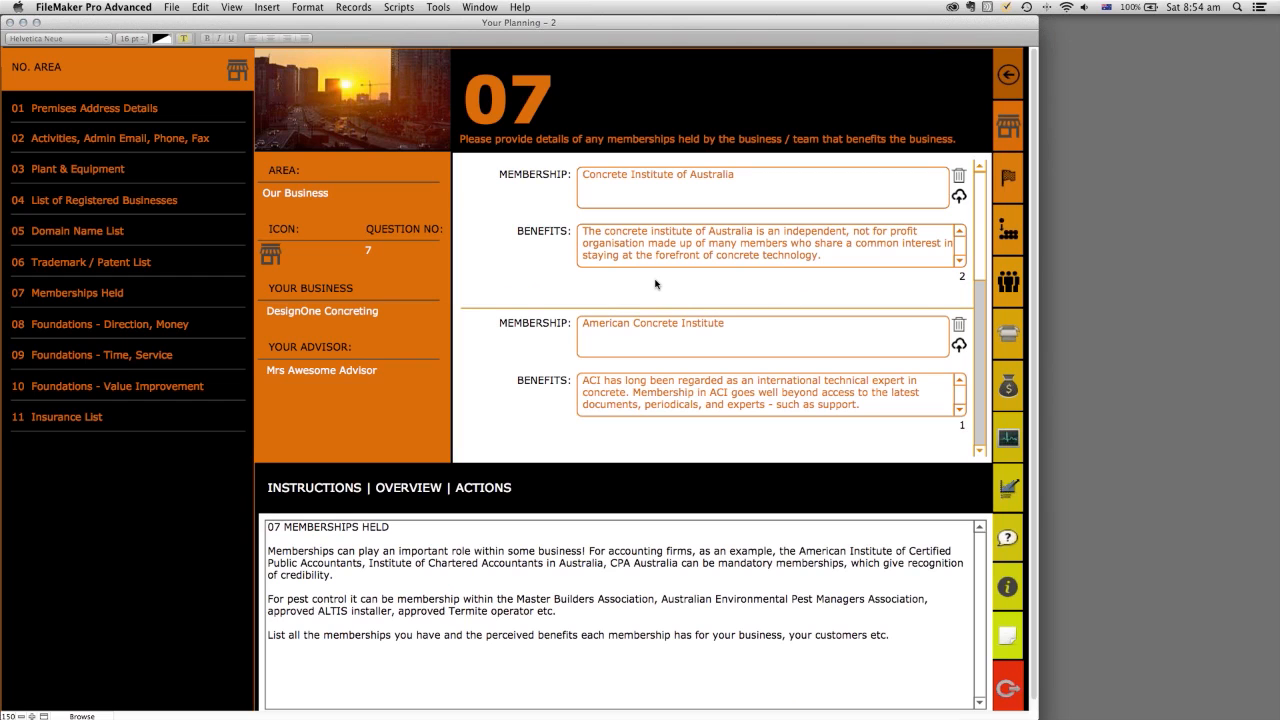
left_click(726, 185)
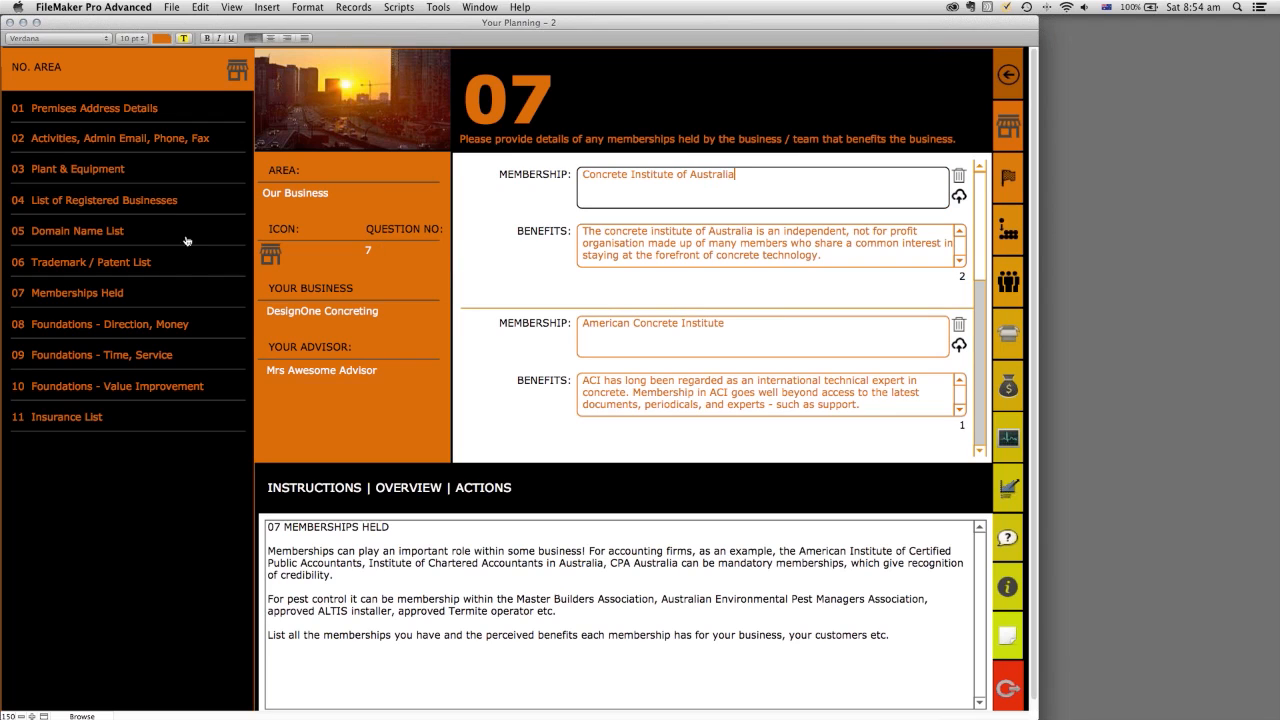
left_click(119, 266)
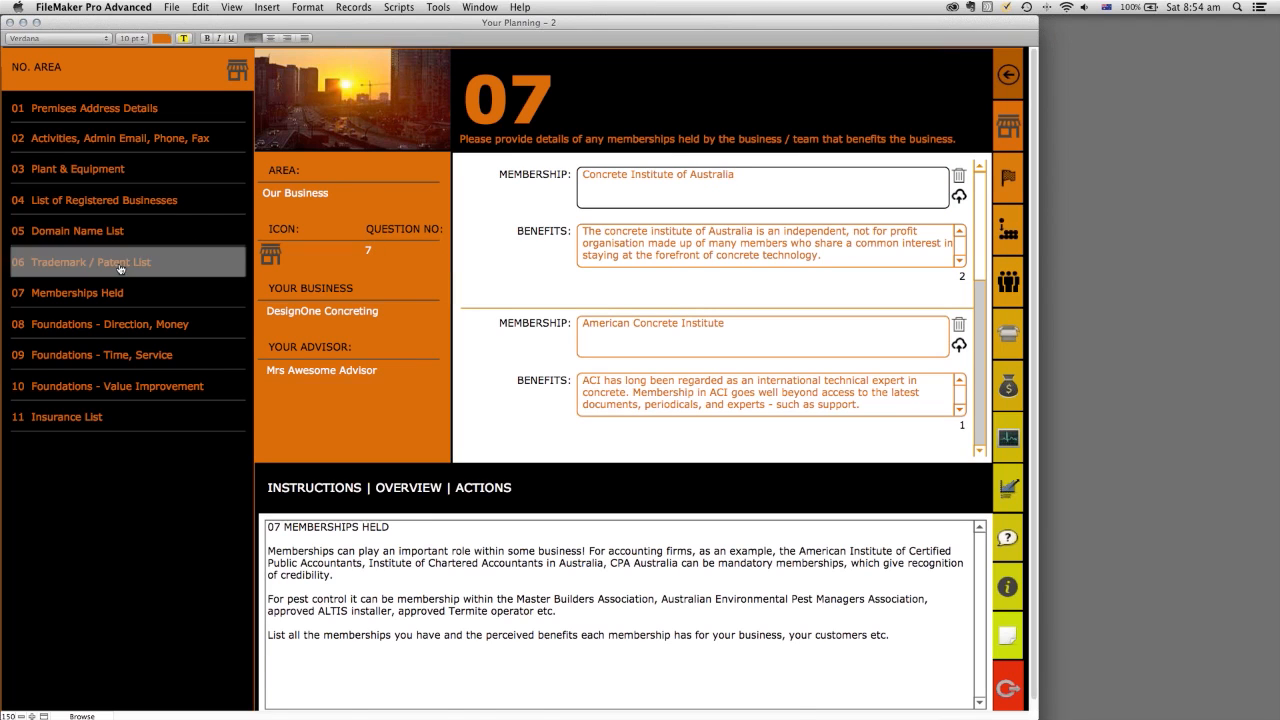
left_click(1006, 646)
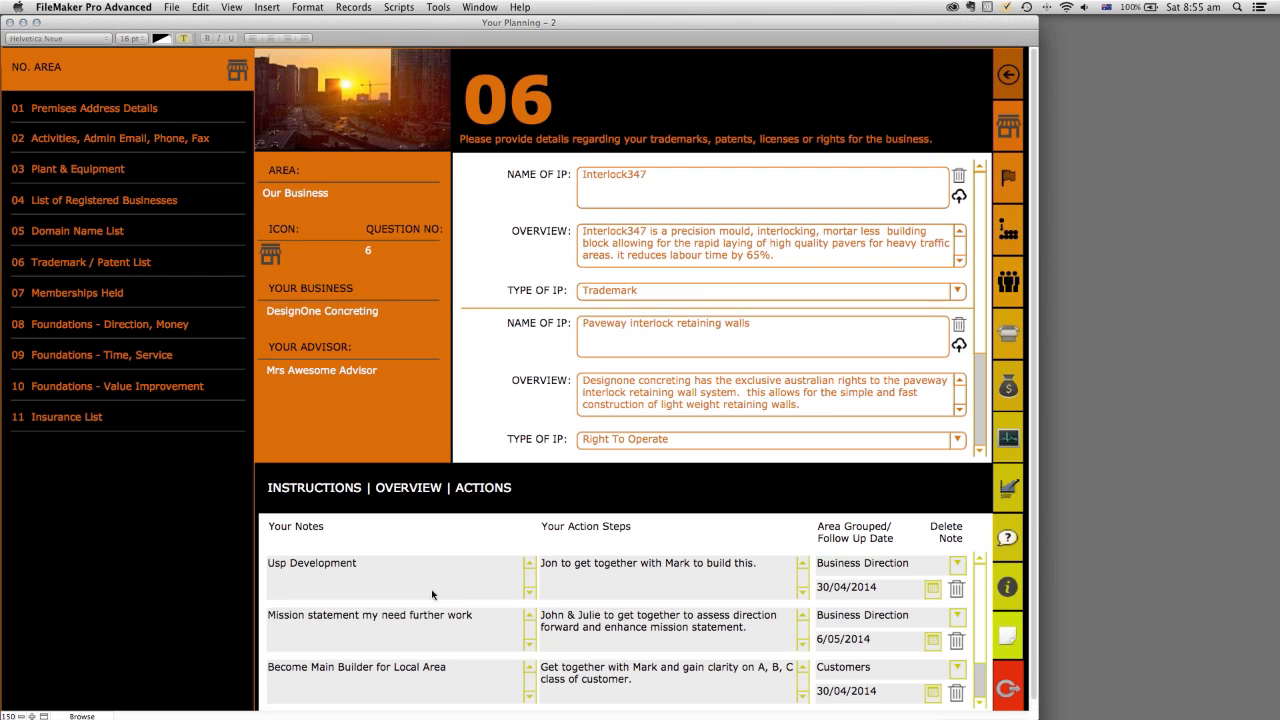
Step: Open the Domain Name List and display the notes and action steps alongside it
left_click(104, 243)
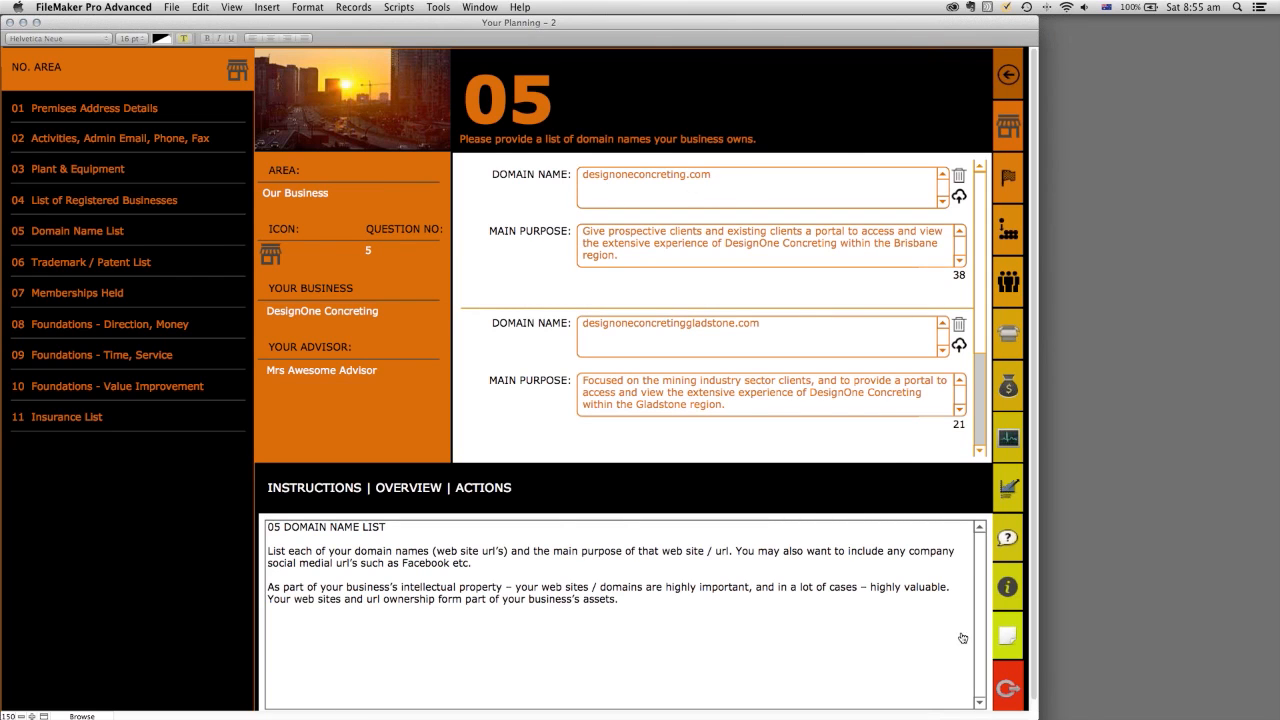
left_click(1007, 637)
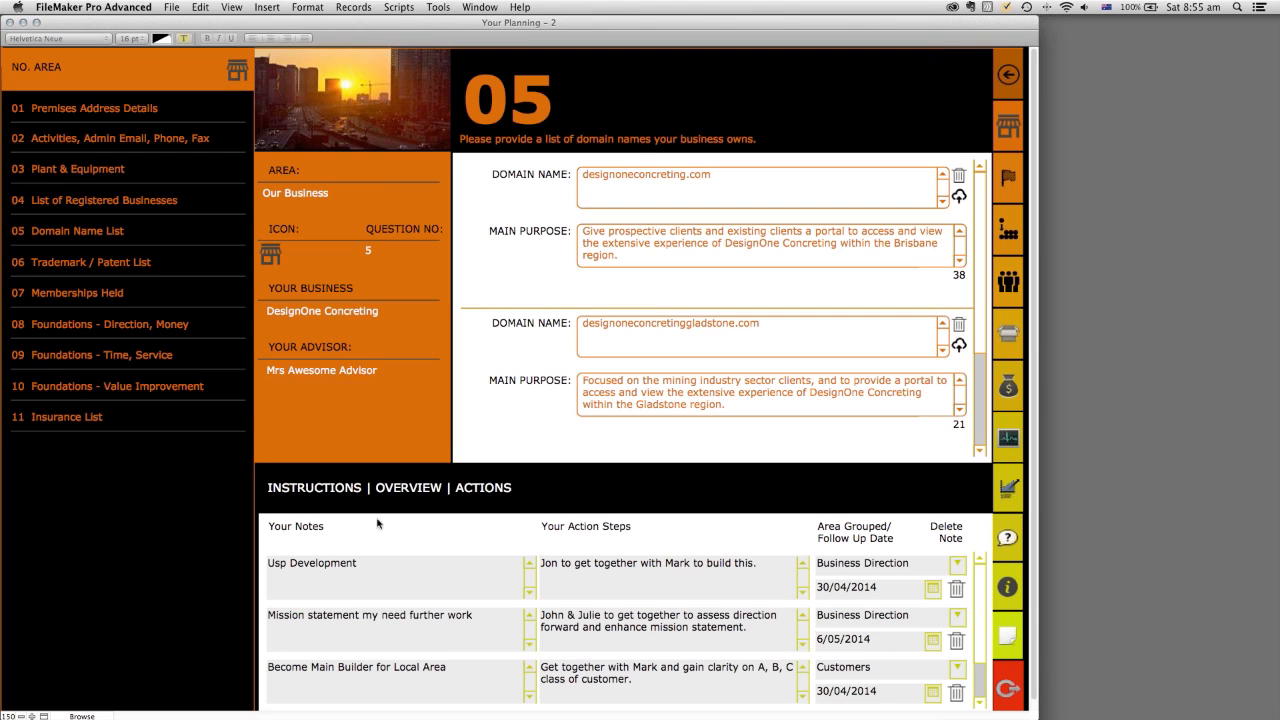
Step: Open the Foundations - Direction, Money question and go through the 1 to 6 rating scale for Our Mission Is Clear And Understood
left_click(163, 329)
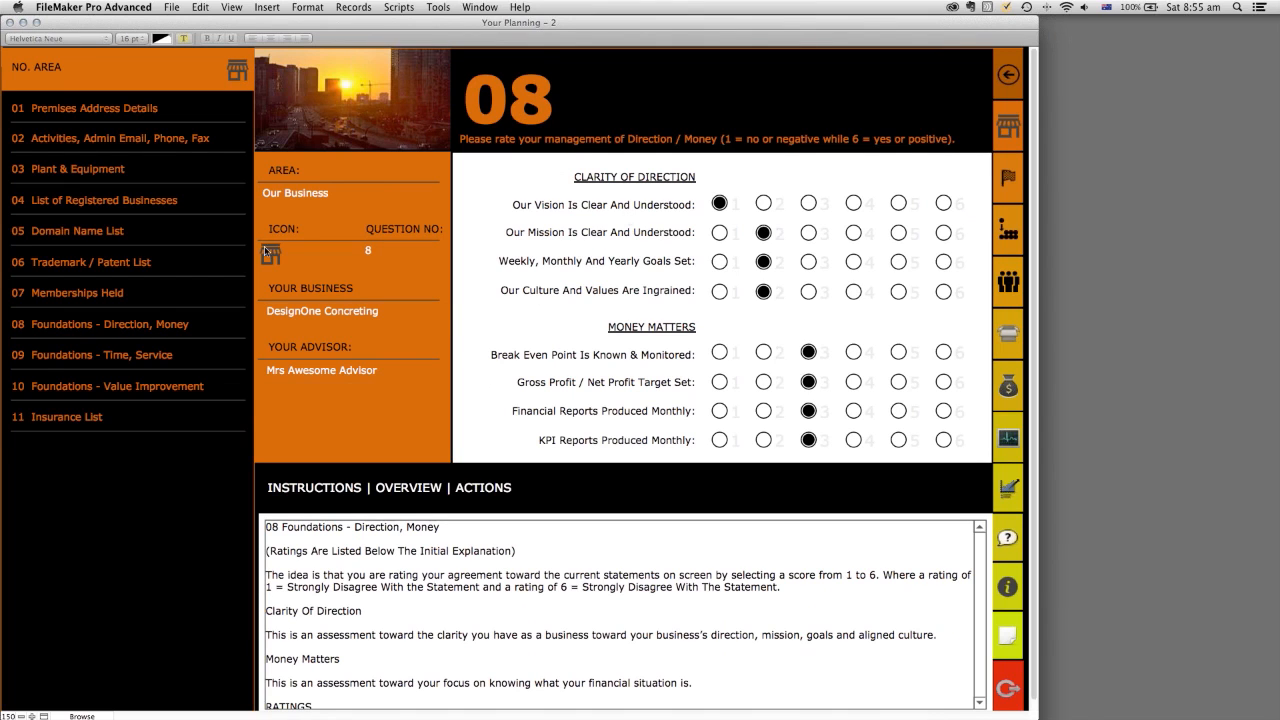
left_click(115, 325)
left_click(723, 237)
left_click(944, 234)
Step: Open the Insurance List and check the predetermined insurance choices for the first two current insurance entries
left_click(105, 422)
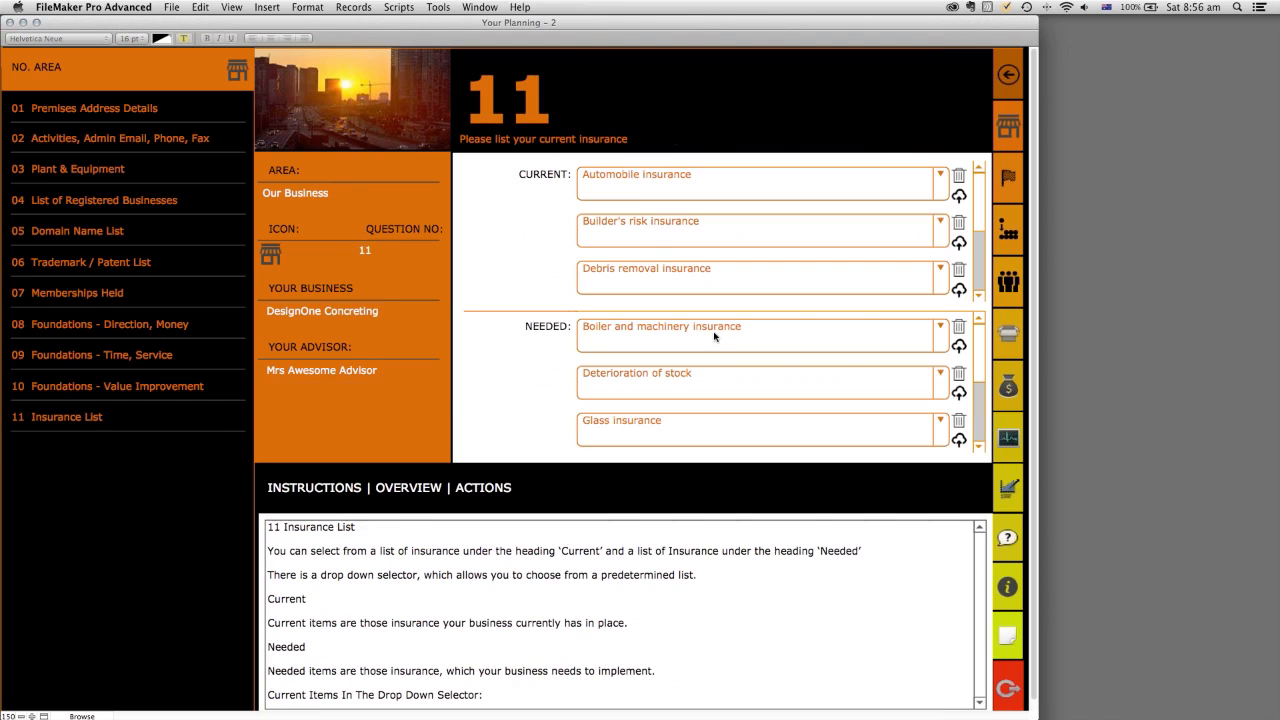
left_click(940, 178)
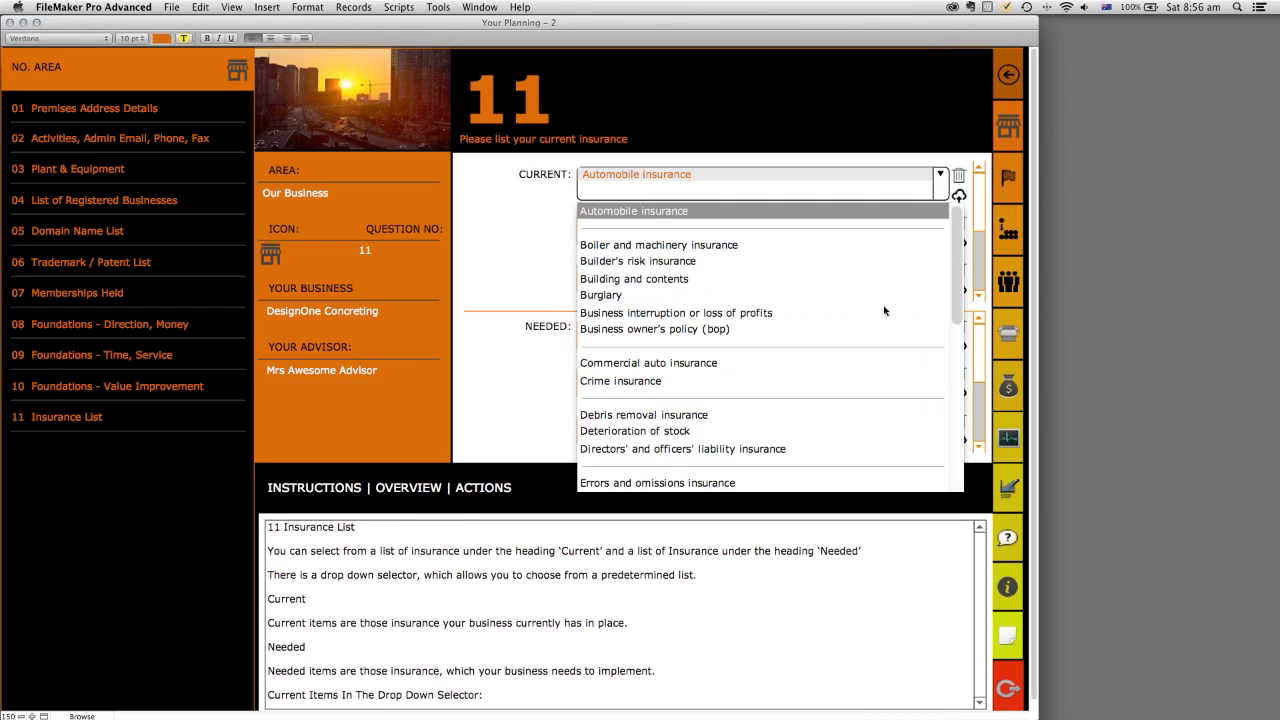
scroll(884, 310, "down", 5)
scroll(884, 310, "up", 5)
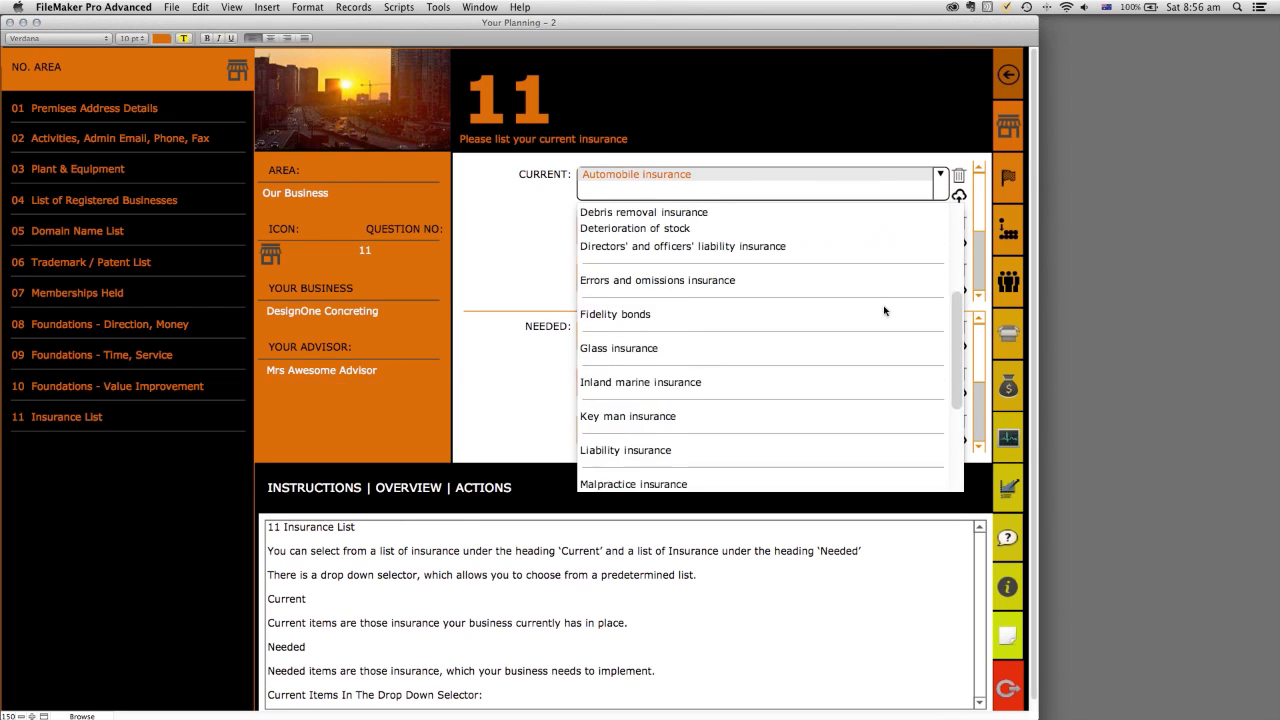
left_click(864, 164)
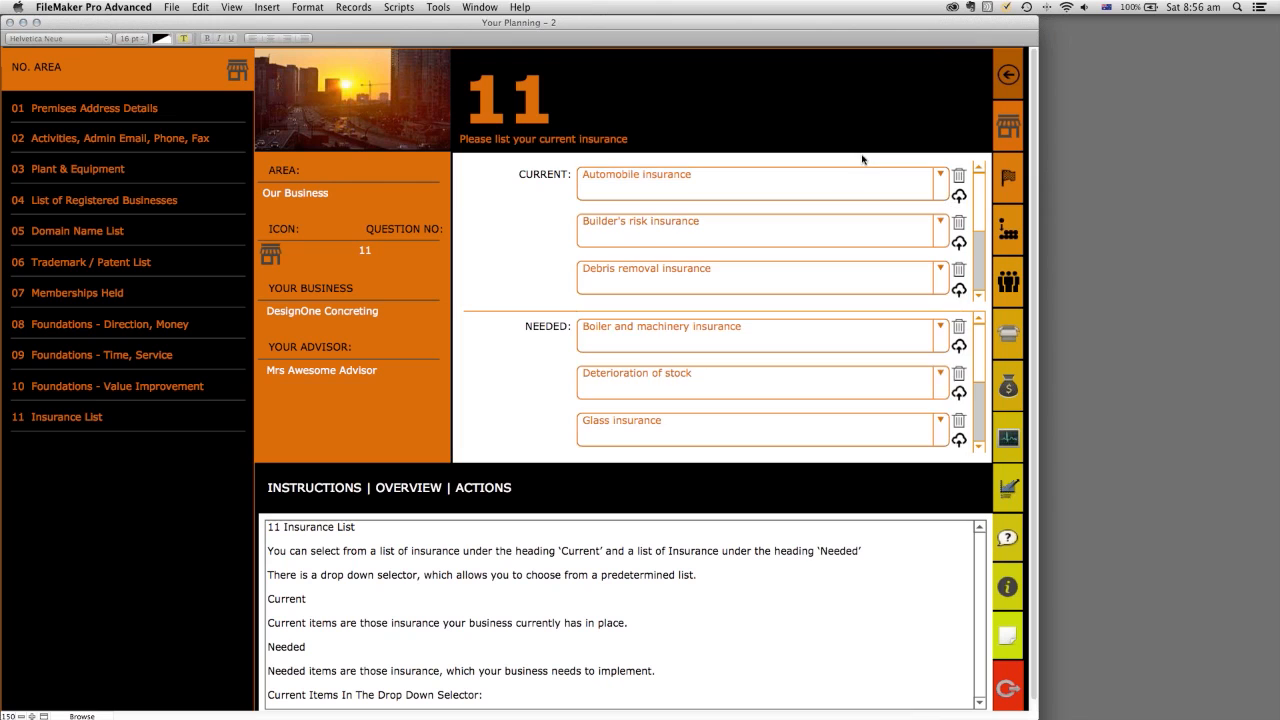
left_click(941, 223)
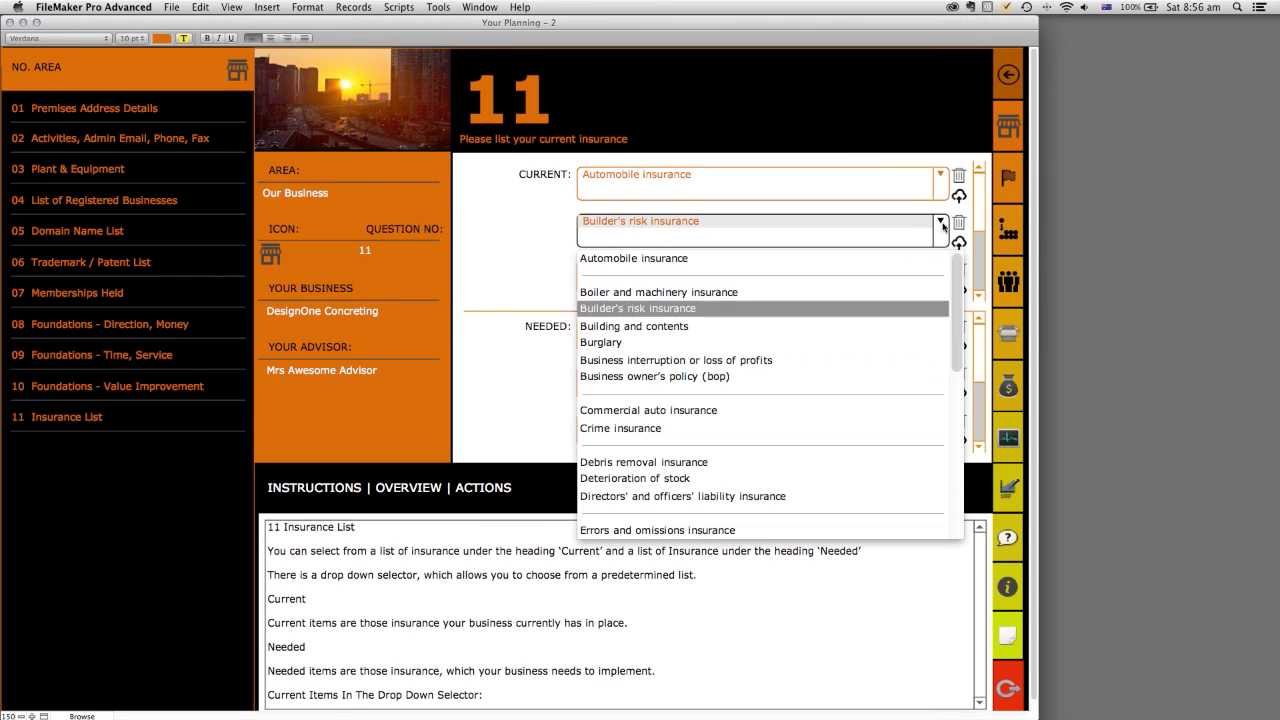
left_click(934, 159)
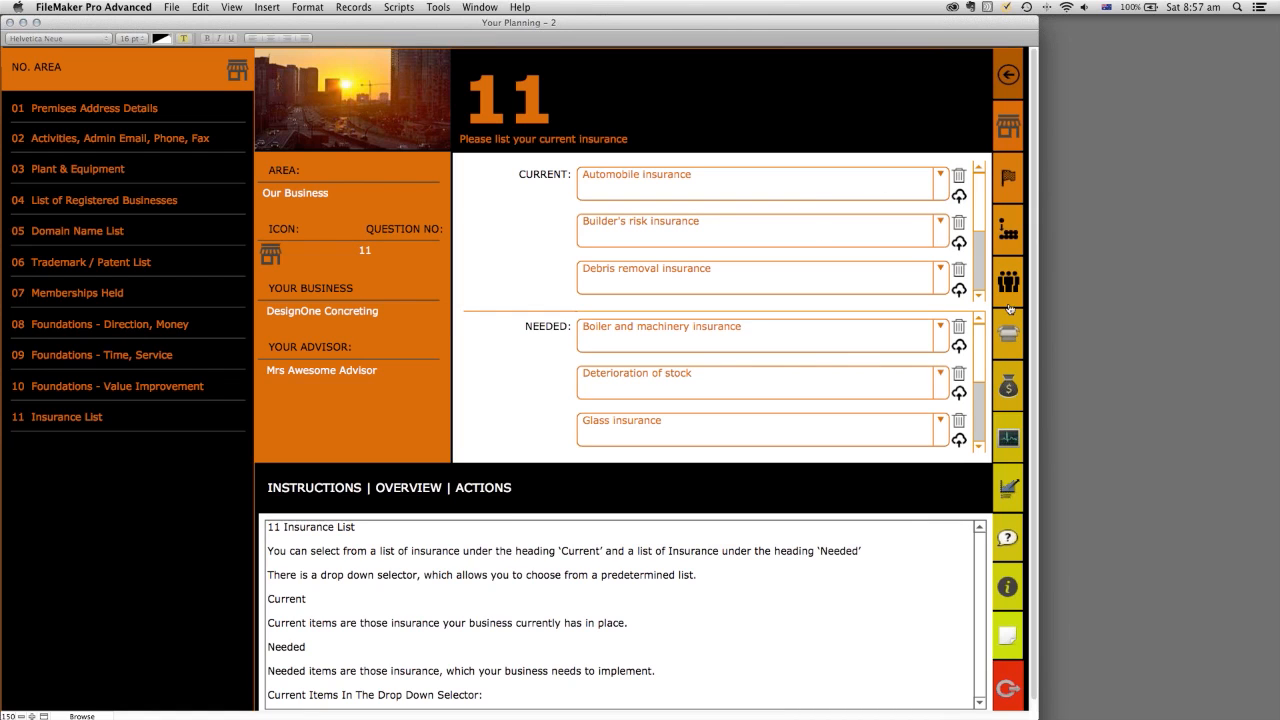
Step: Look through the records in the Current and Needed insurance lists
scroll(982, 240, "down", 2)
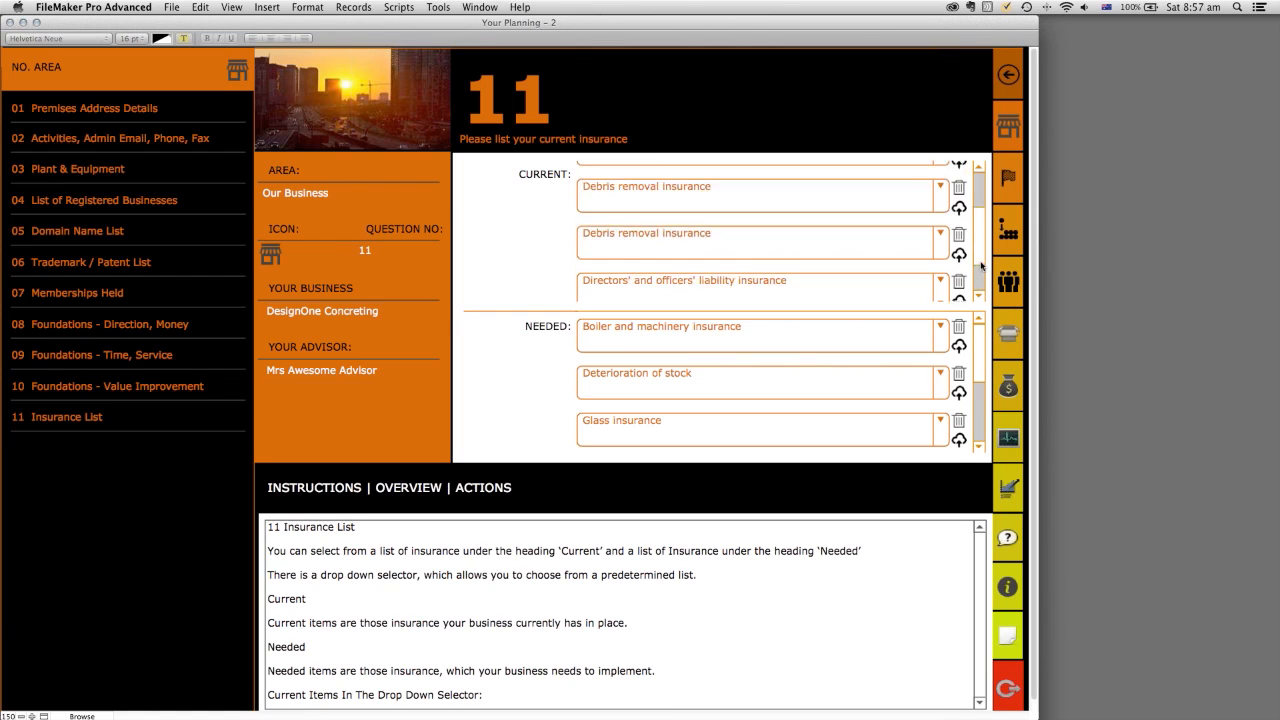
scroll(982, 221, "up", 2)
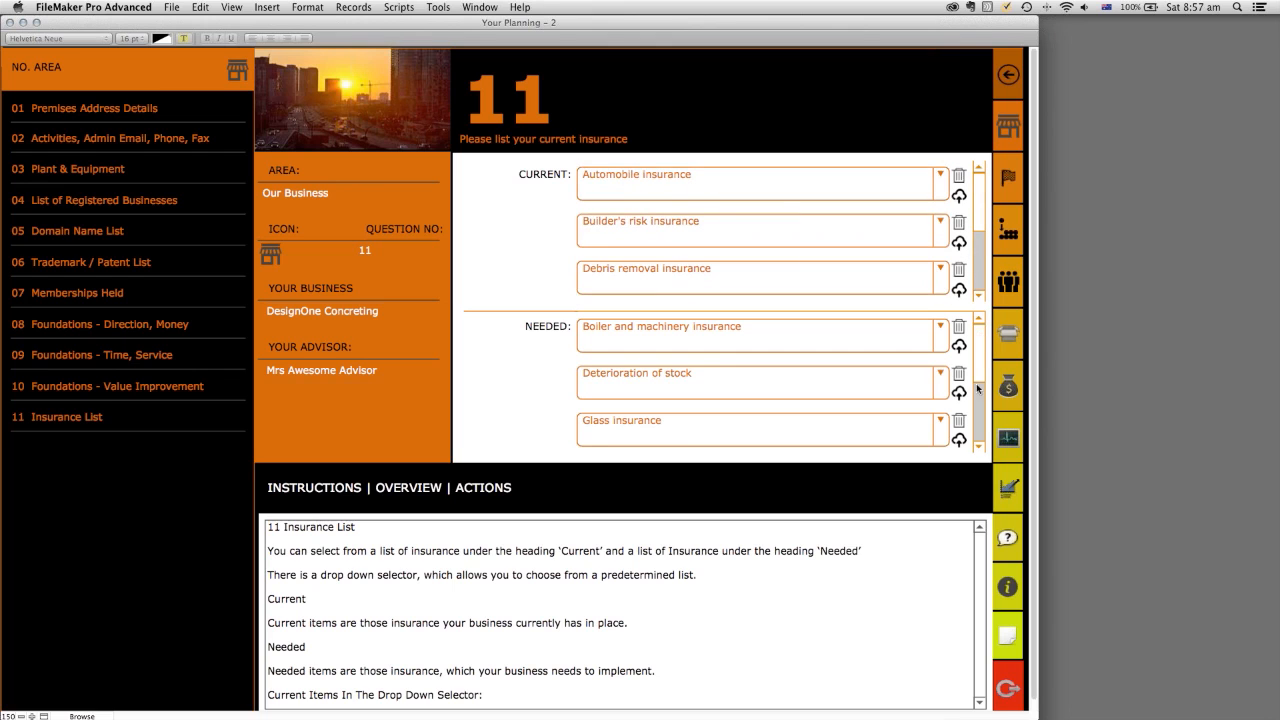
scroll(979, 352, "down", 3)
scroll(620, 397, "up", 3)
Step: Go through the Home Screen and Our Business areas to the Goals / Direction area
left_click(1006, 76)
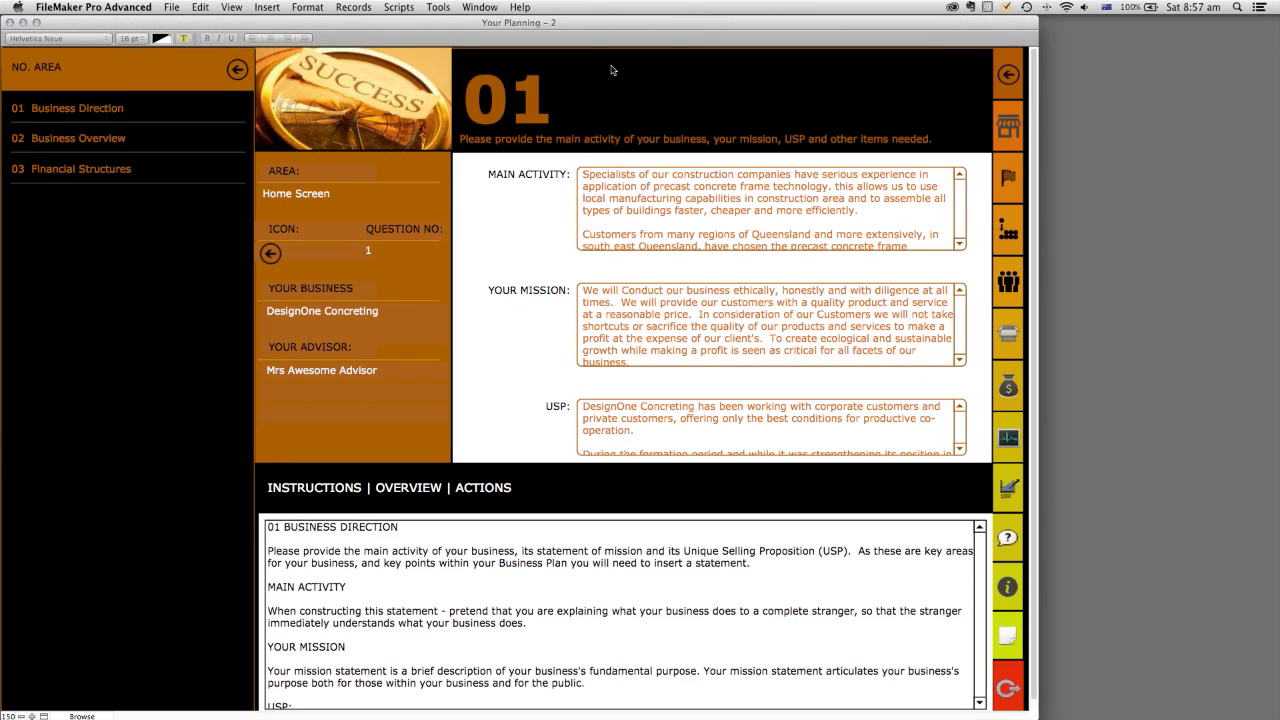
left_click(1008, 126)
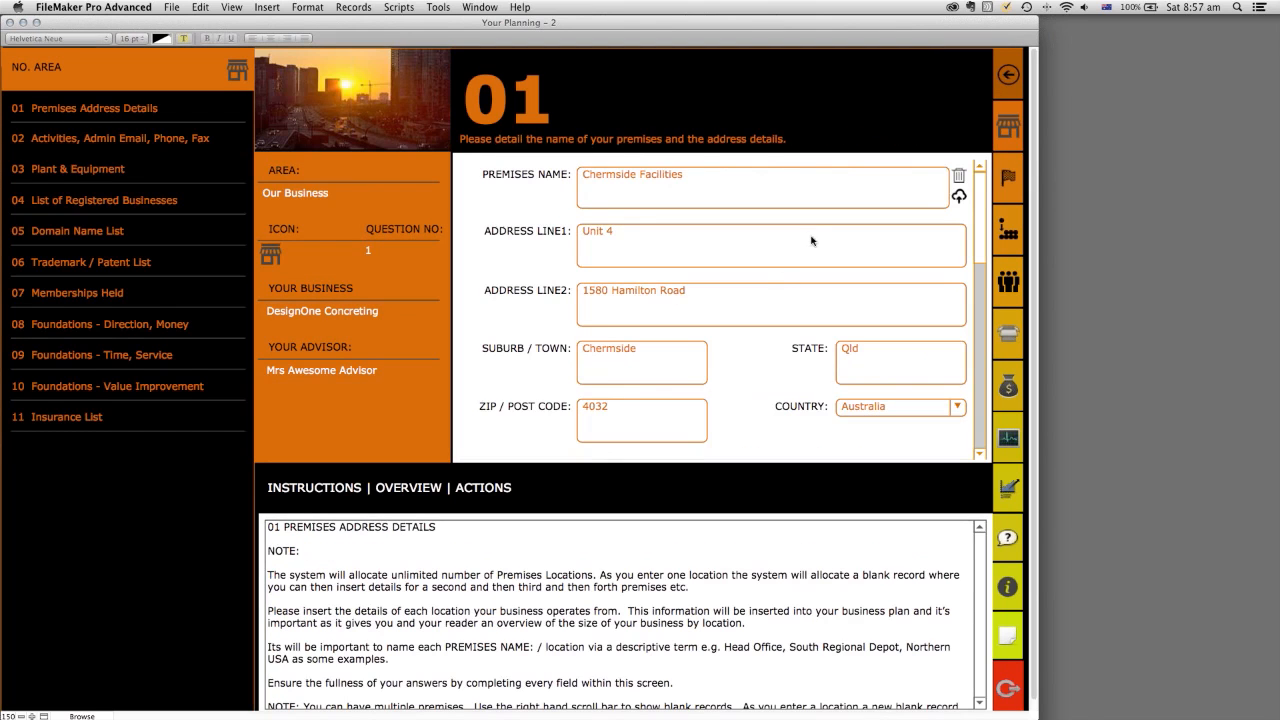
left_click(1006, 180)
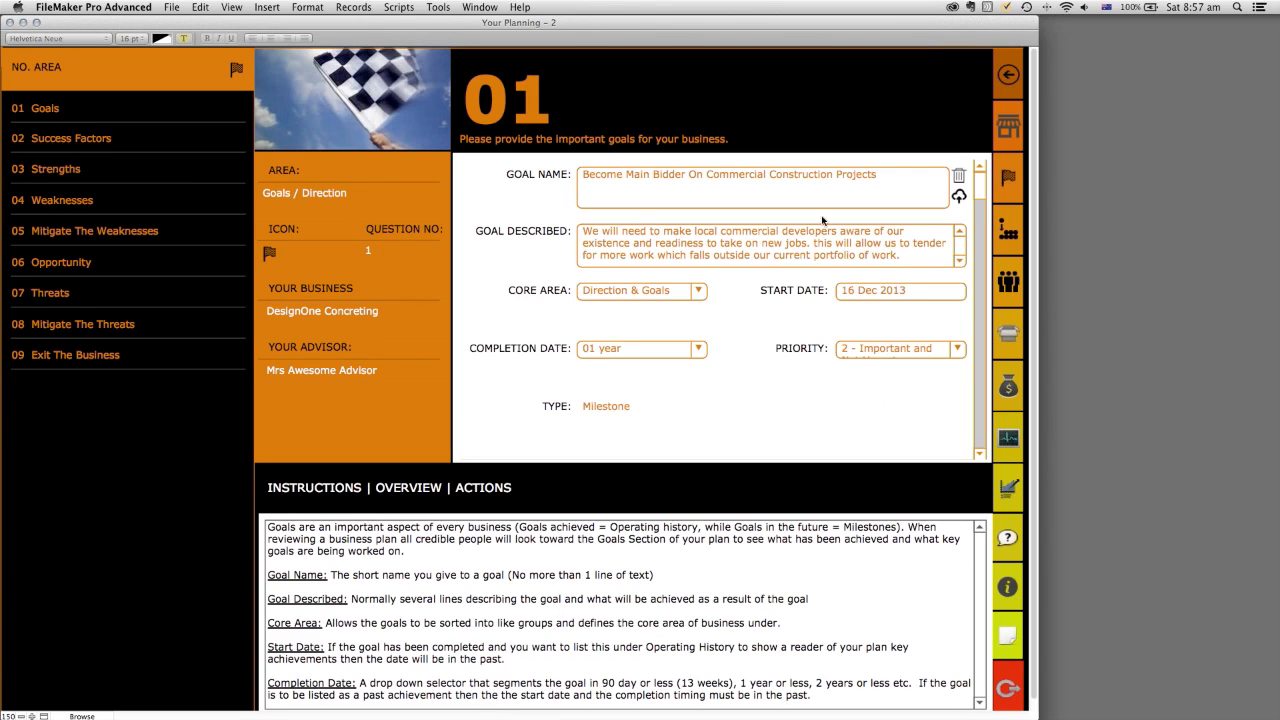
Step: Look through the goal records and check the Core Area choices for the goal of becoming main bidder on commercial construction projects
scroll(977, 205, "down", 1)
left_click_drag(977, 205, 985, 172)
left_click(698, 294)
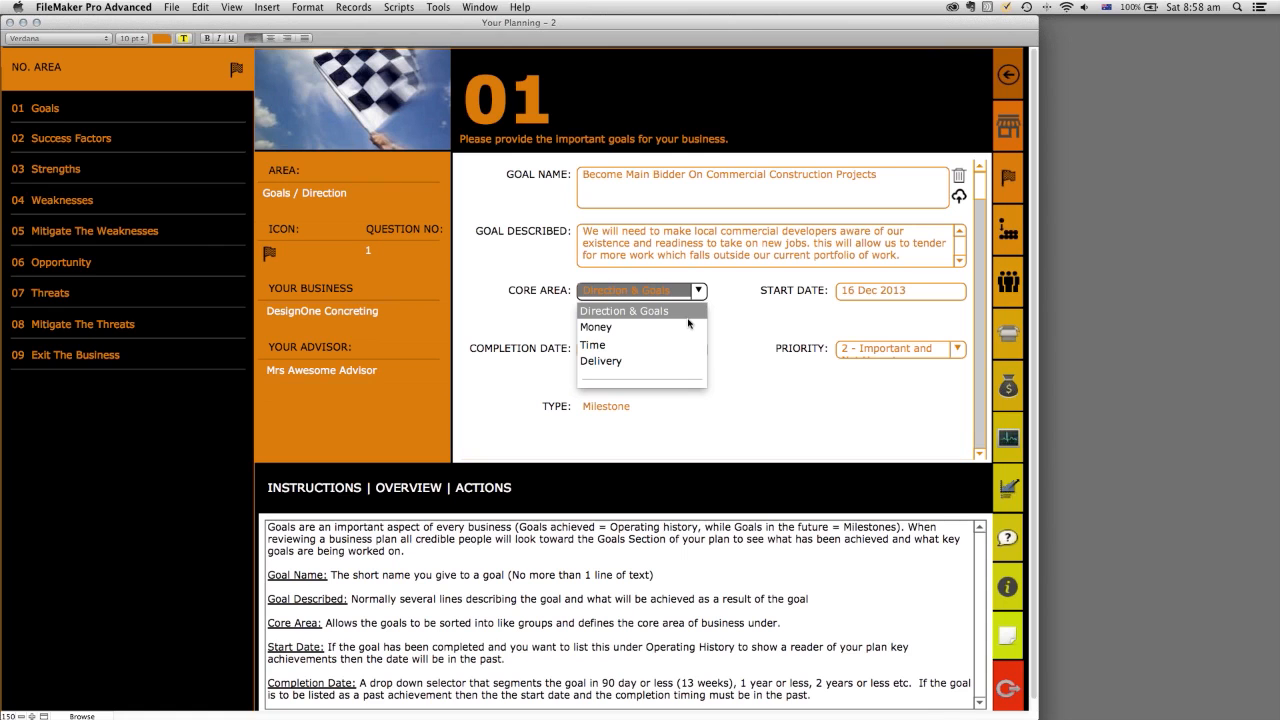
left_click(748, 325)
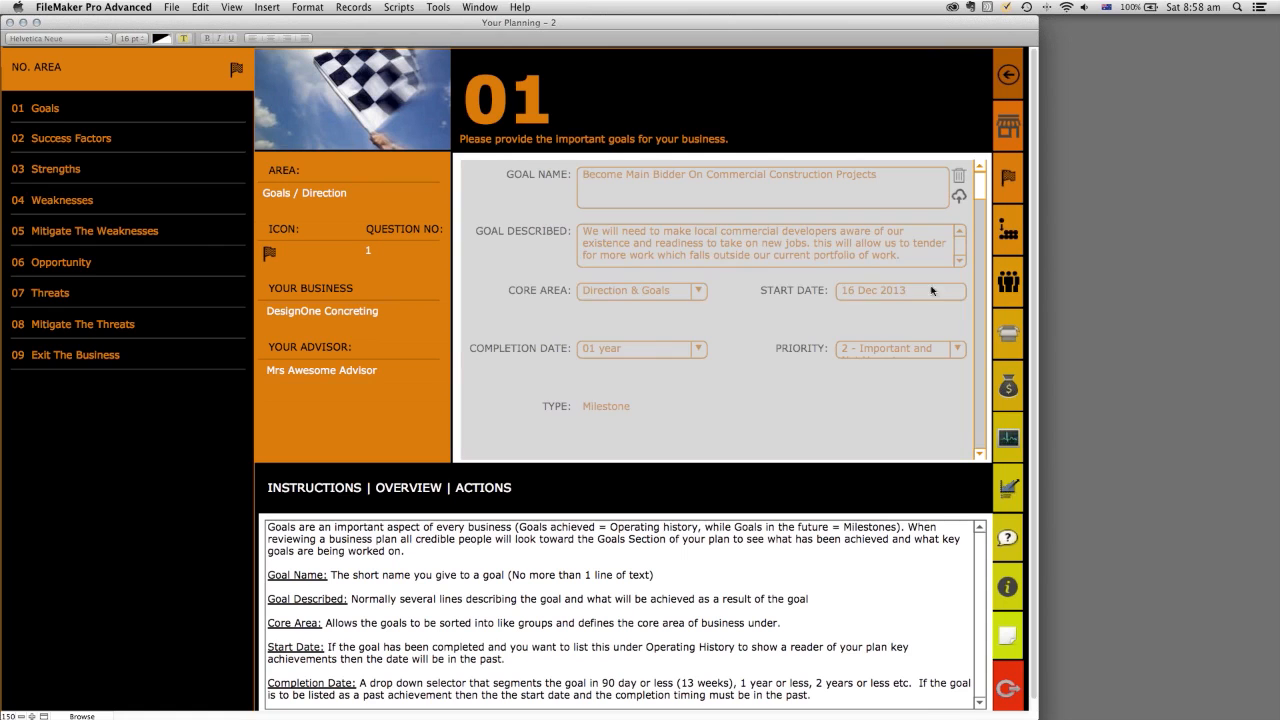
left_click(683, 182)
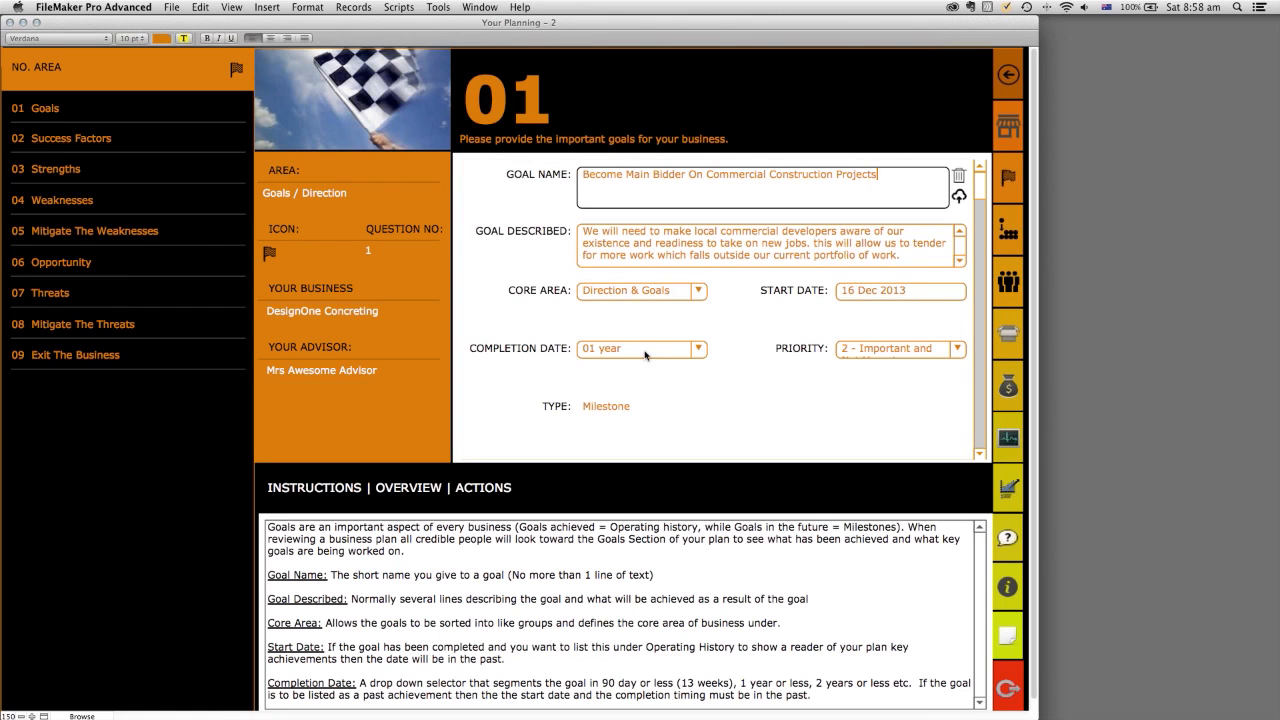
Step: Check the Completion Date choices up to 05 years and the Priority choices for the main bidder goal
left_click(698, 349)
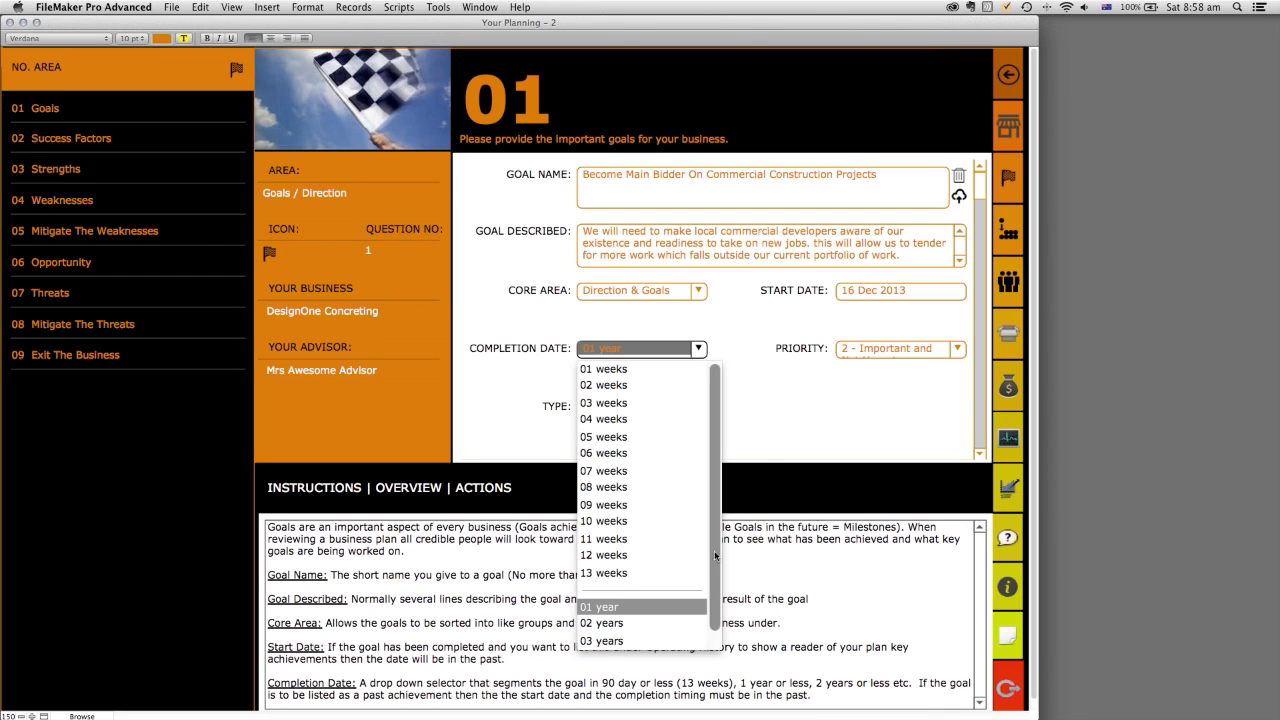
left_click_drag(716, 545, 714, 567)
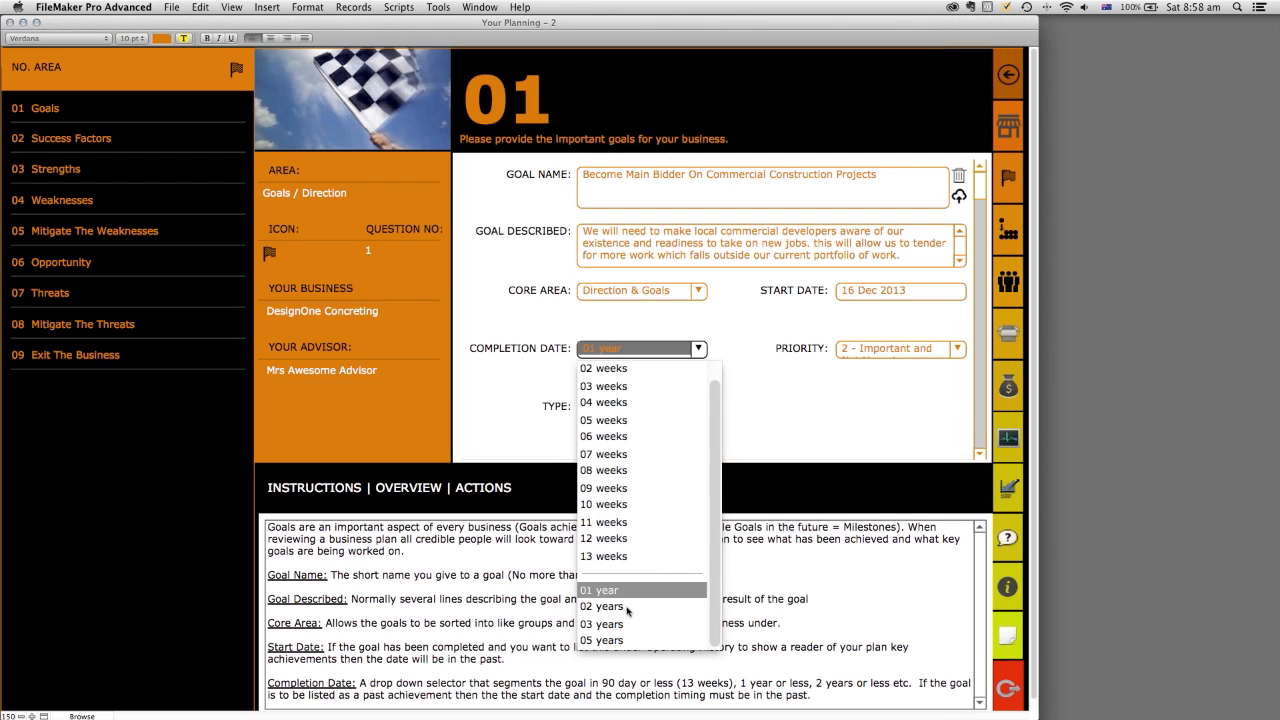
left_click(779, 427)
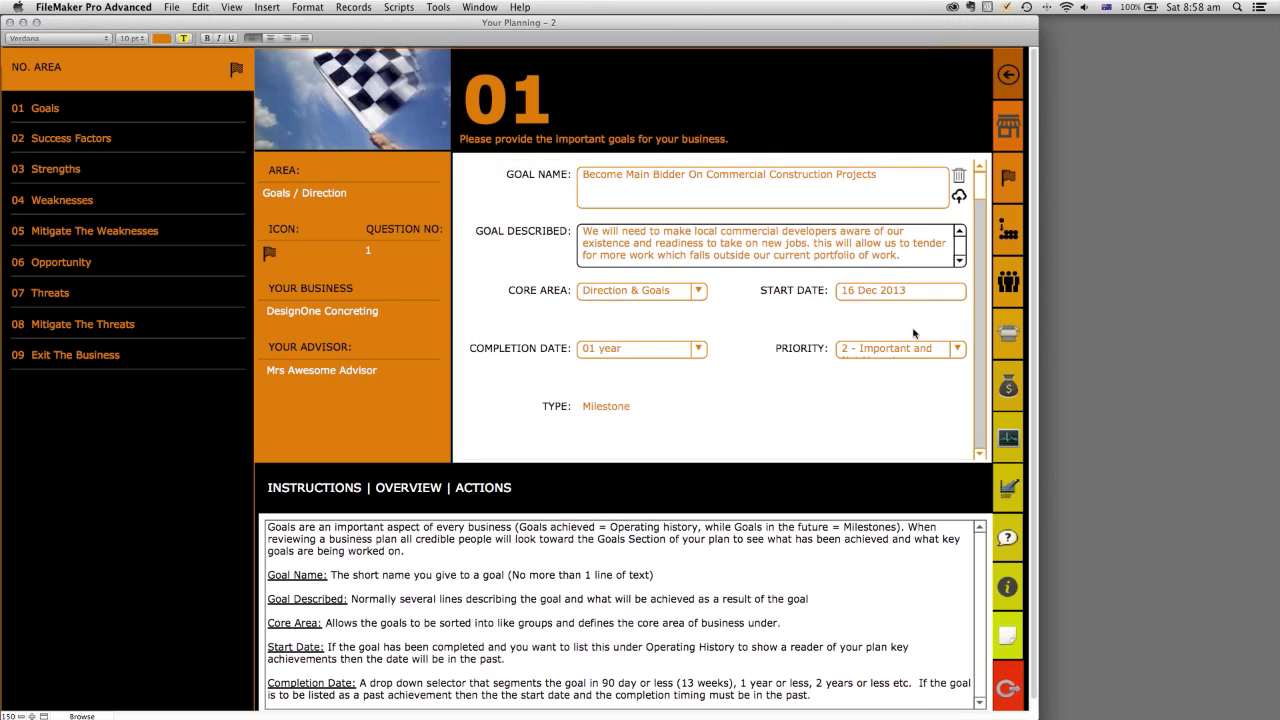
left_click(955, 349)
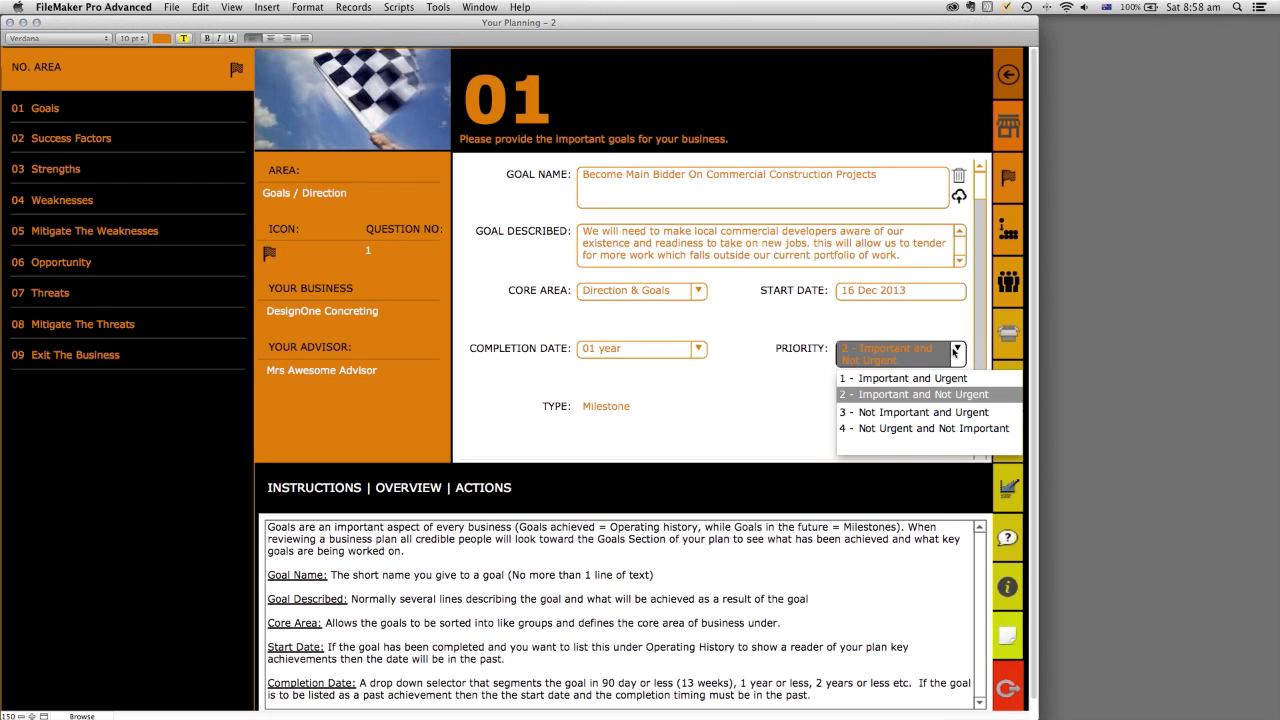
left_click(760, 254)
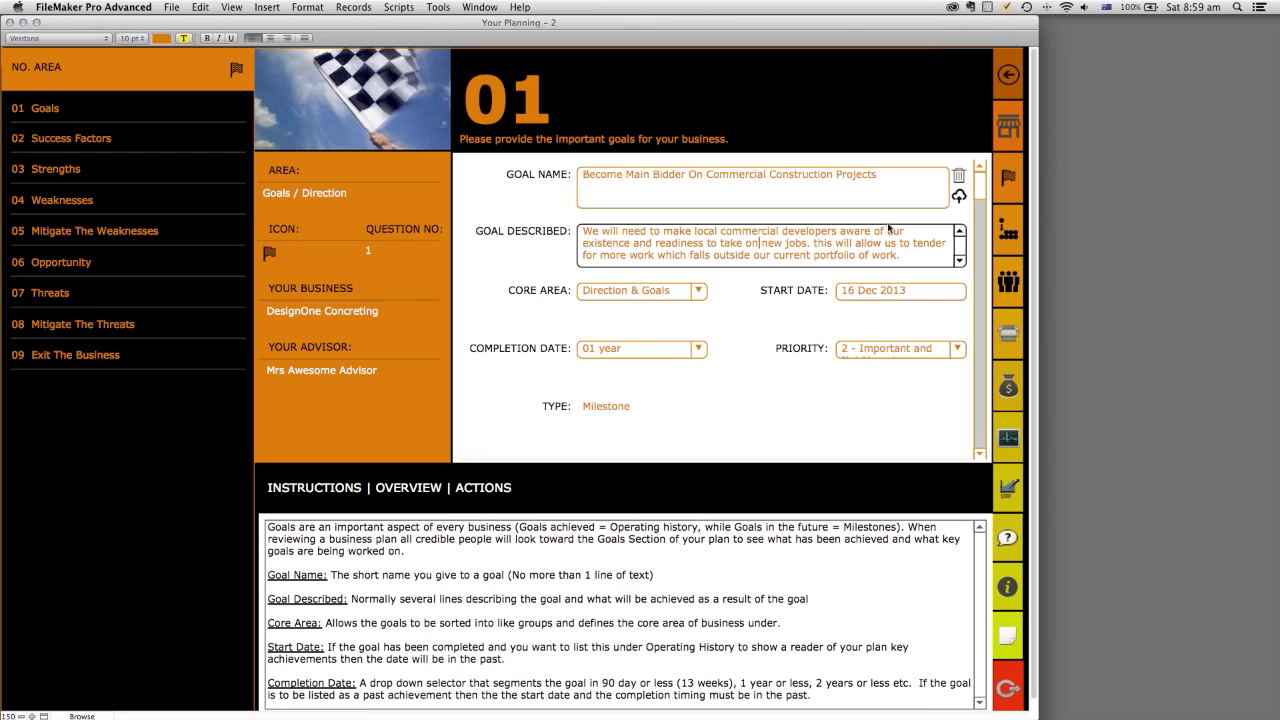
Step: Open the Success Factors question, and look through the Strengths records down to the blank one
left_click(60, 109)
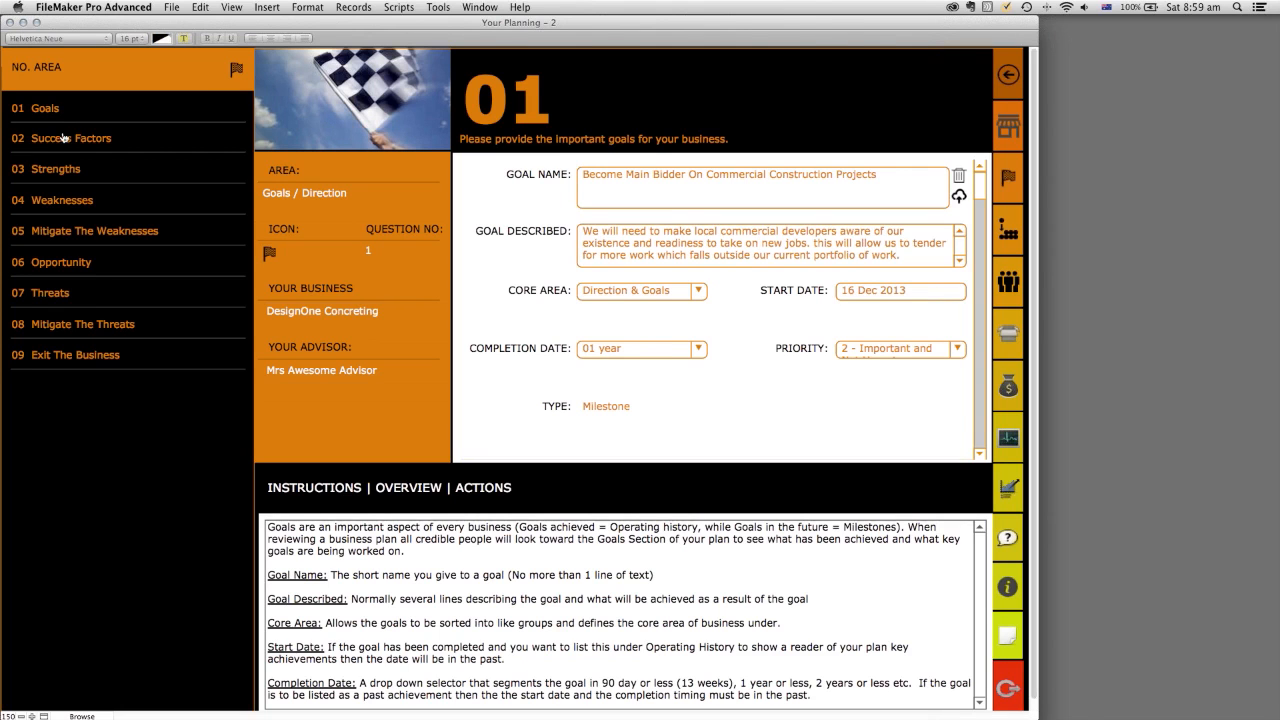
left_click(64, 139)
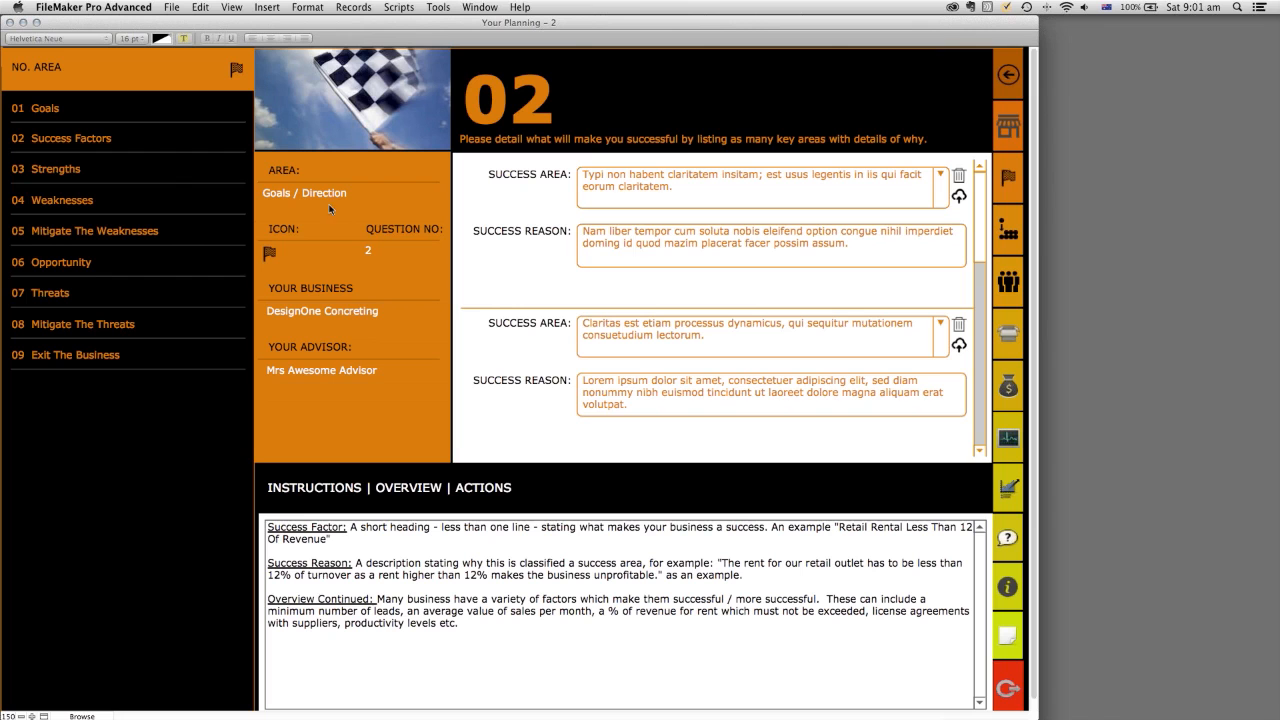
left_click(66, 170)
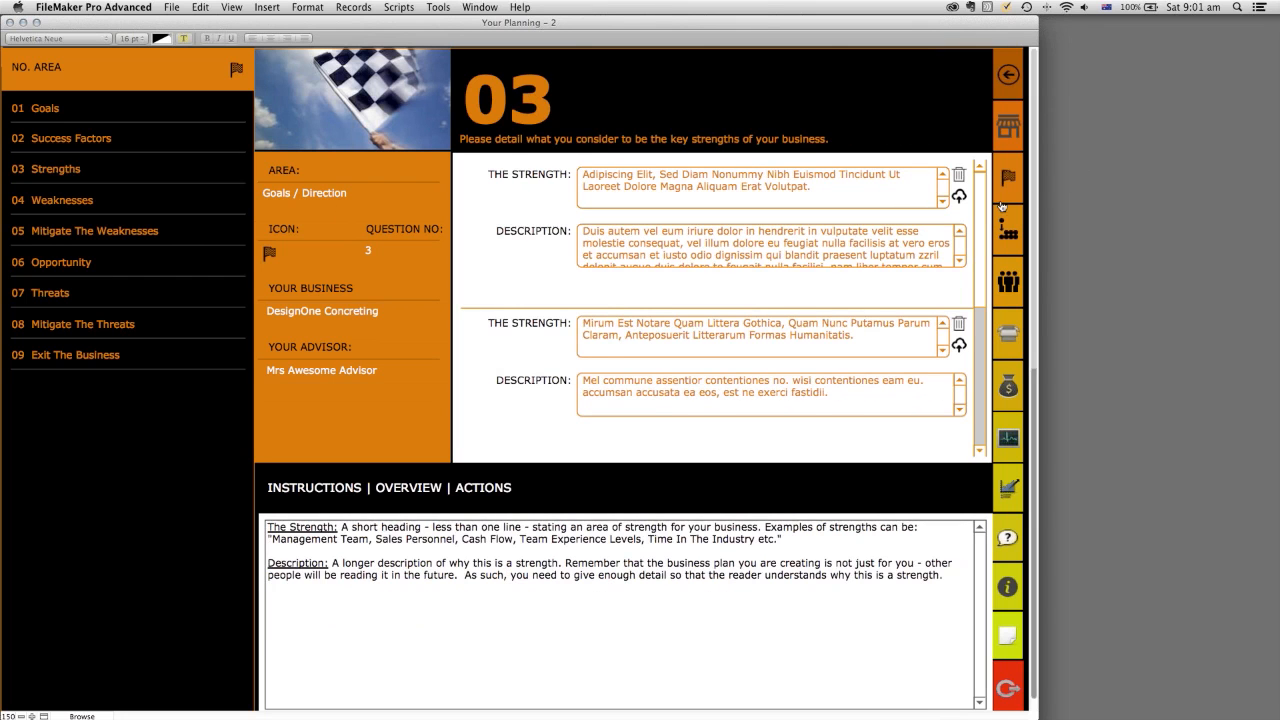
scroll(985, 219, "down", 6)
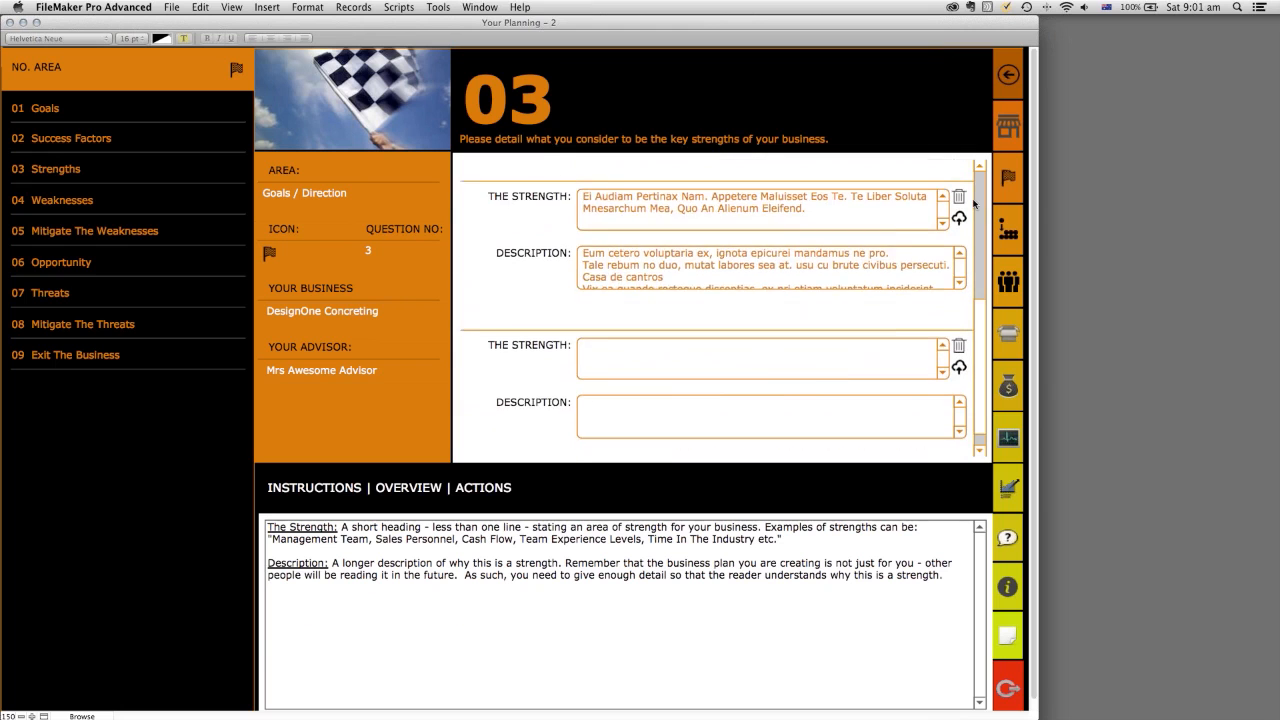
scroll(985, 219, "up", 6)
Step: Compare the Weaknesses question with Mitigate The Weaknesses to see how the listed weaknesses carry over
left_click(80, 201)
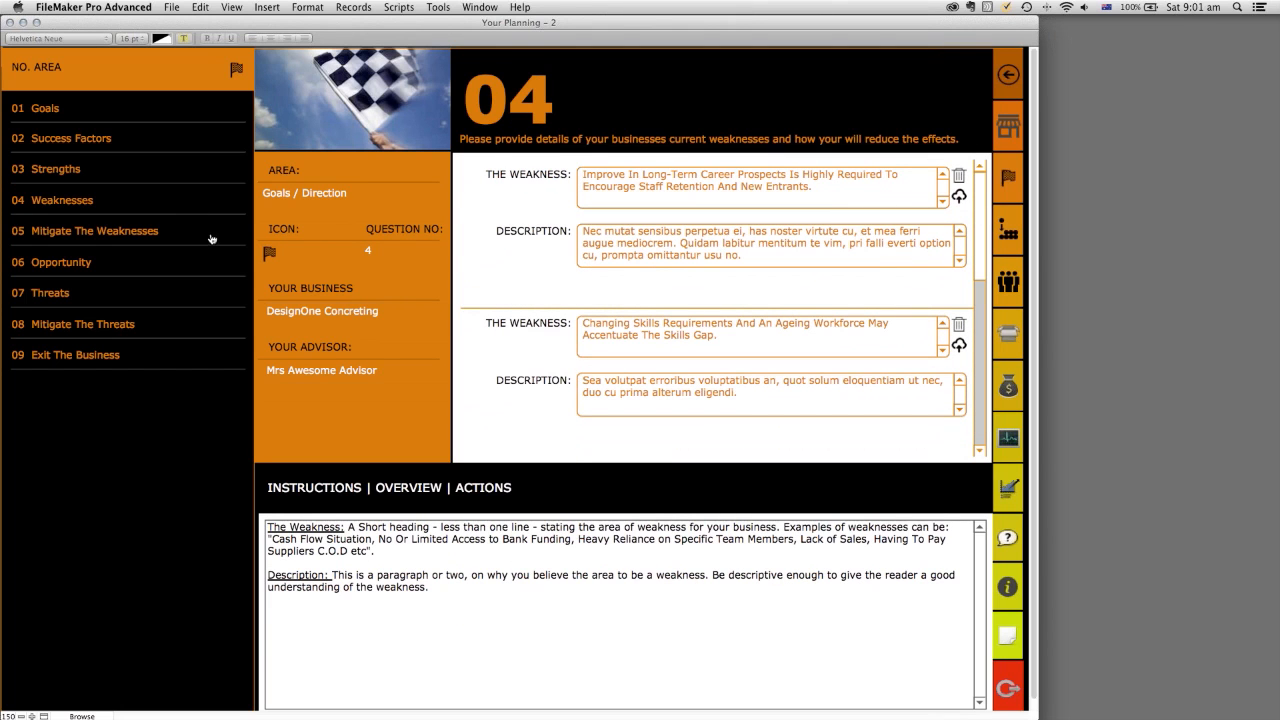
left_click(124, 238)
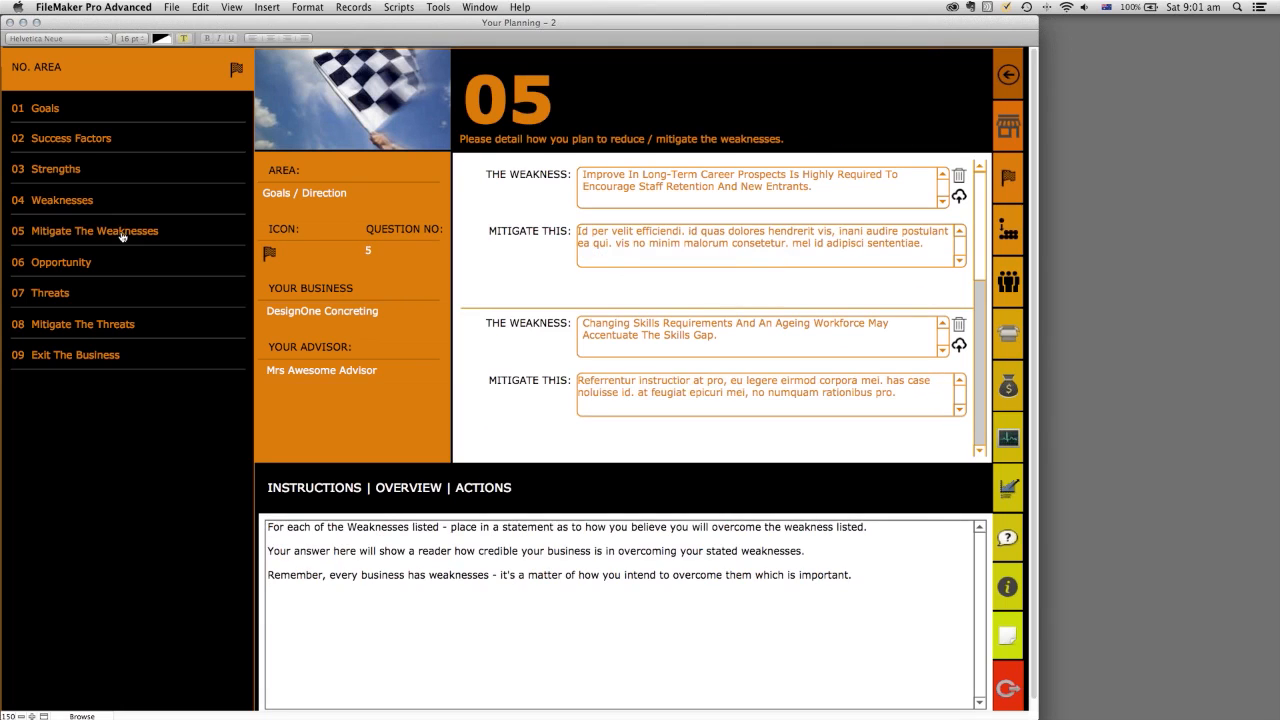
left_click(92, 203)
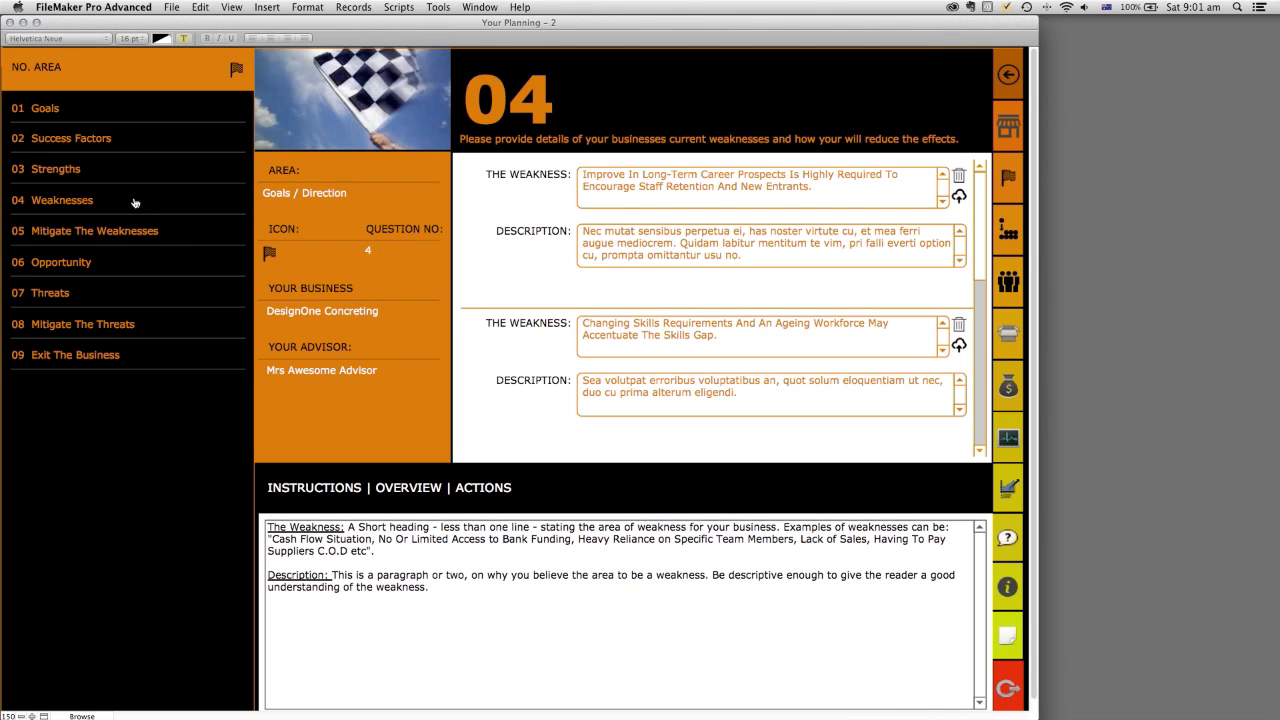
left_click(101, 231)
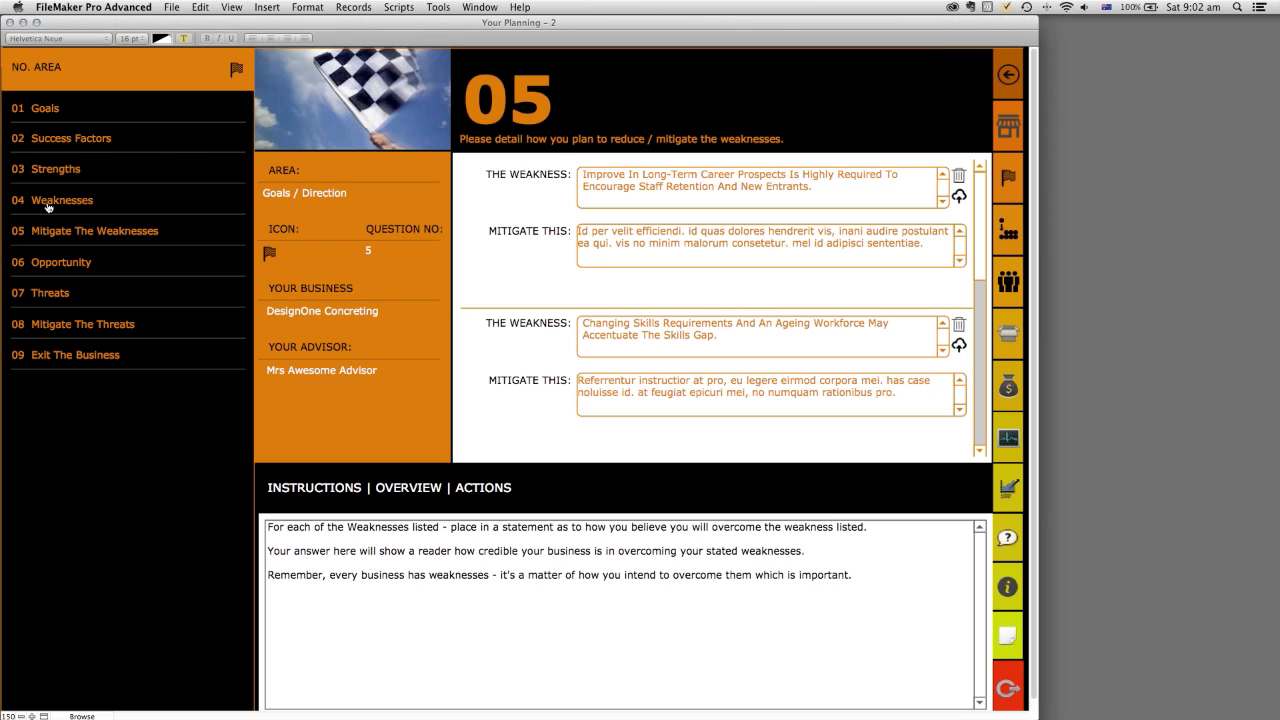
left_click(90, 230)
Step: Examine the Opportunity question and the Threats question with their descriptions
left_click(93, 264)
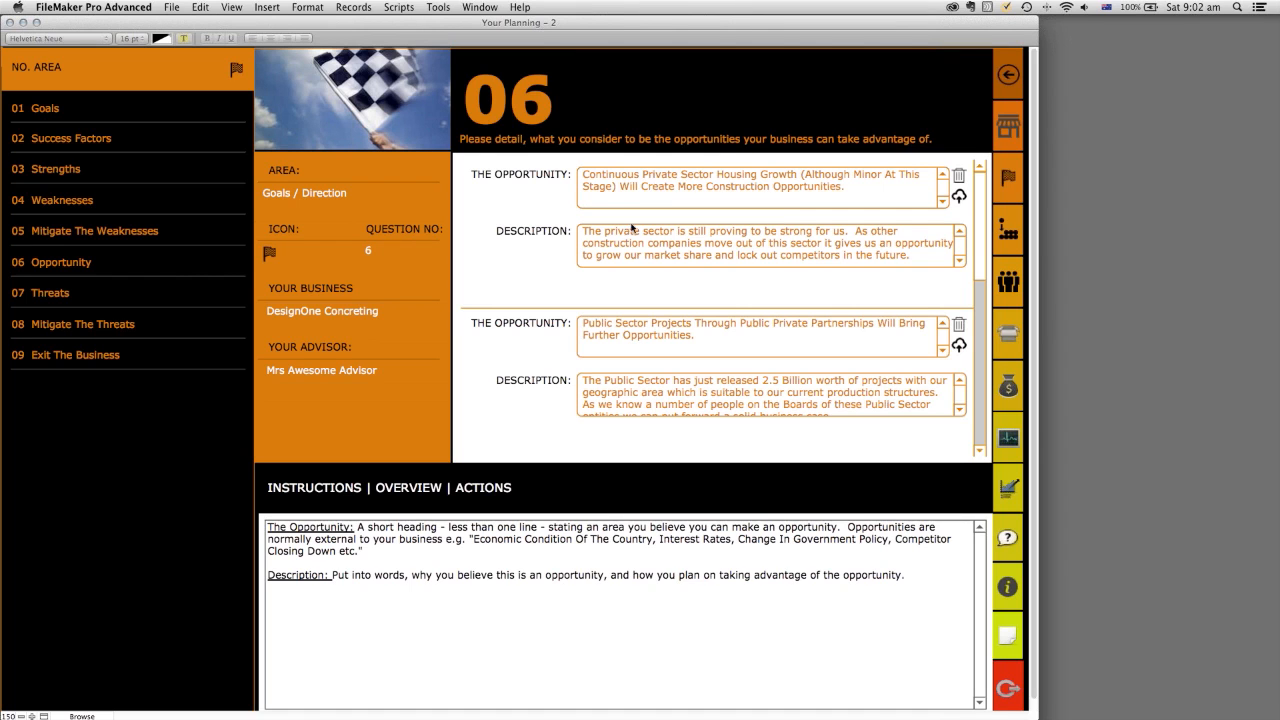
left_click(86, 296)
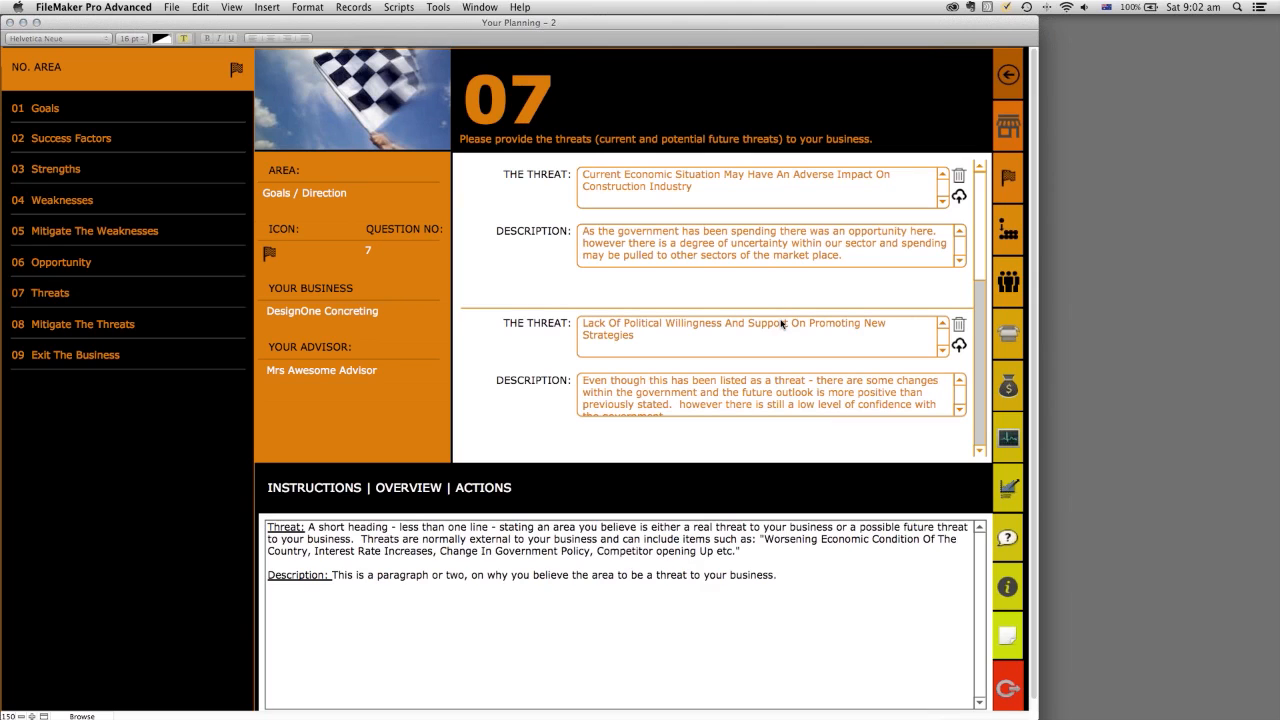